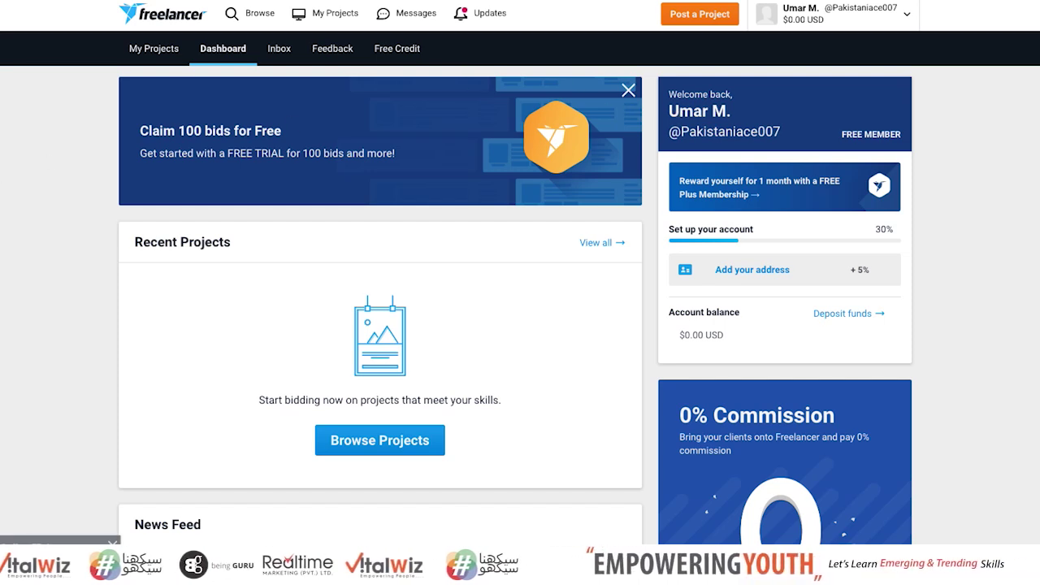
Open the account menu beside the user name and choose Financial Dashboard
scroll(520, 292, down, 6)
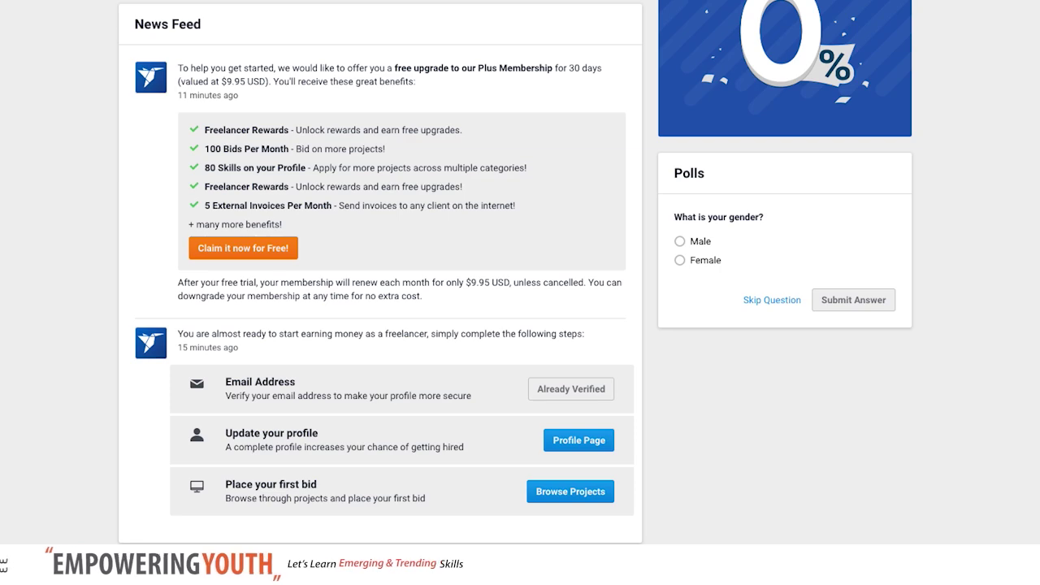
scroll(520, 292, up, 6)
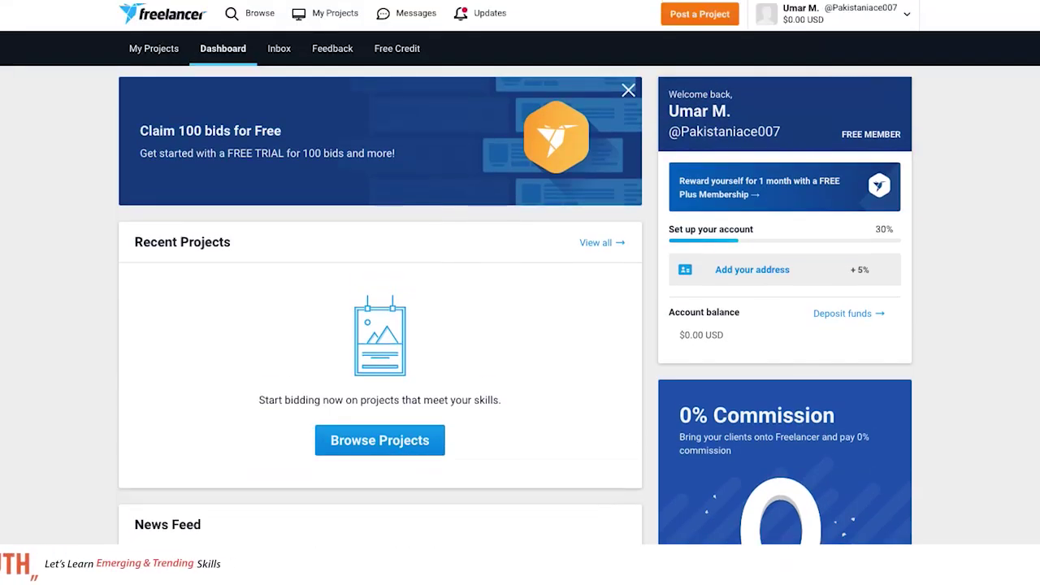
click(909, 24)
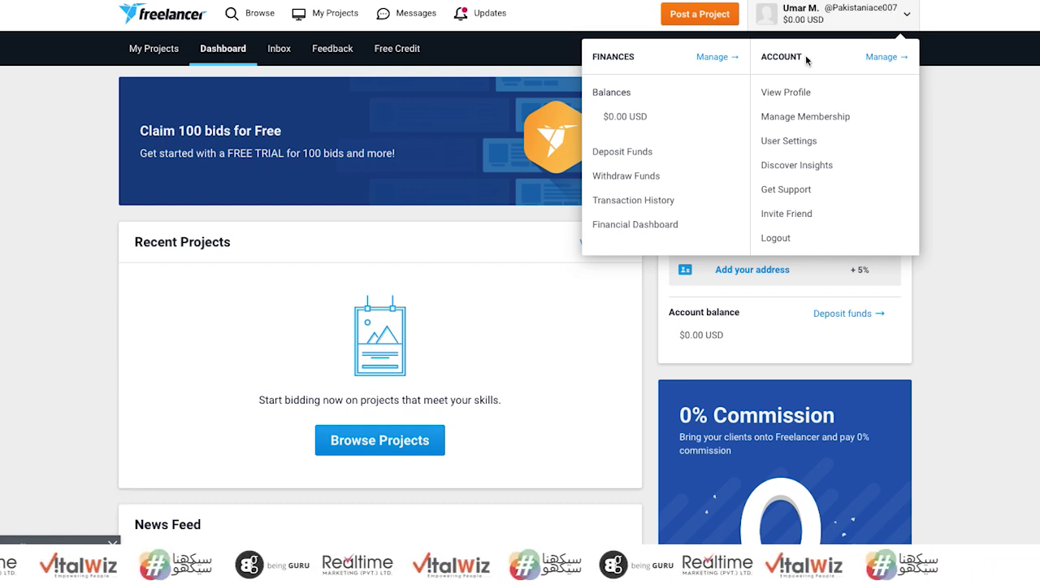
click(636, 225)
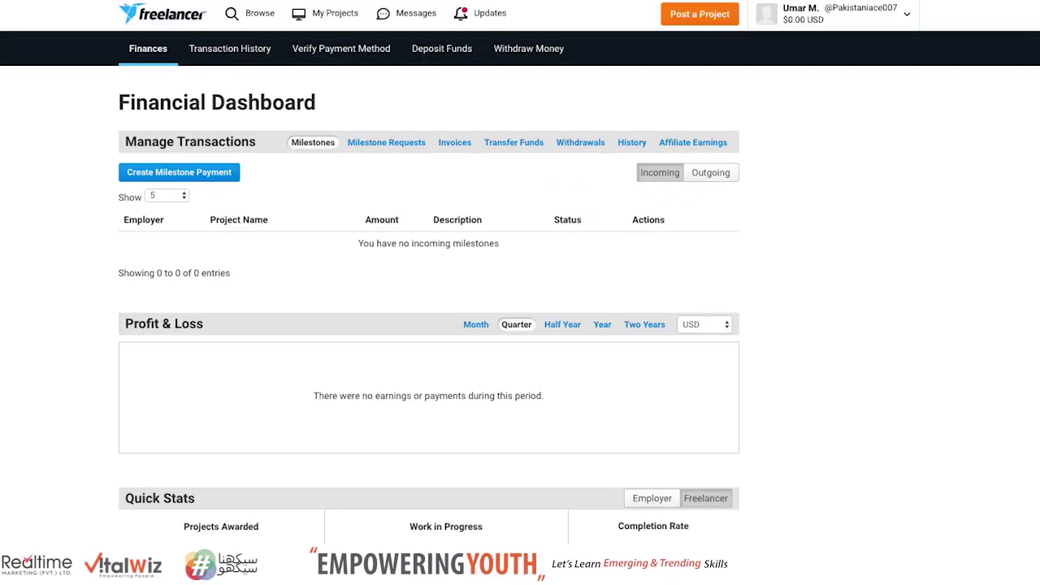
Switch the Manage Transactions overview to the Withdrawals list
scroll(520, 325, down, 2)
scroll(519, 325, up, 2)
scroll(520, 325, down, 7)
scroll(520, 325, up, 7)
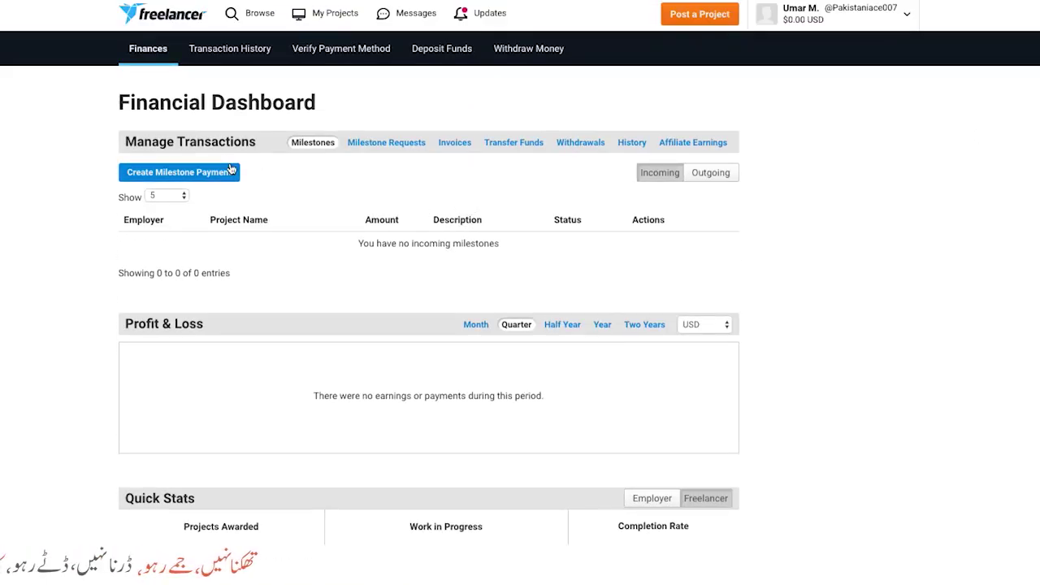
click(574, 146)
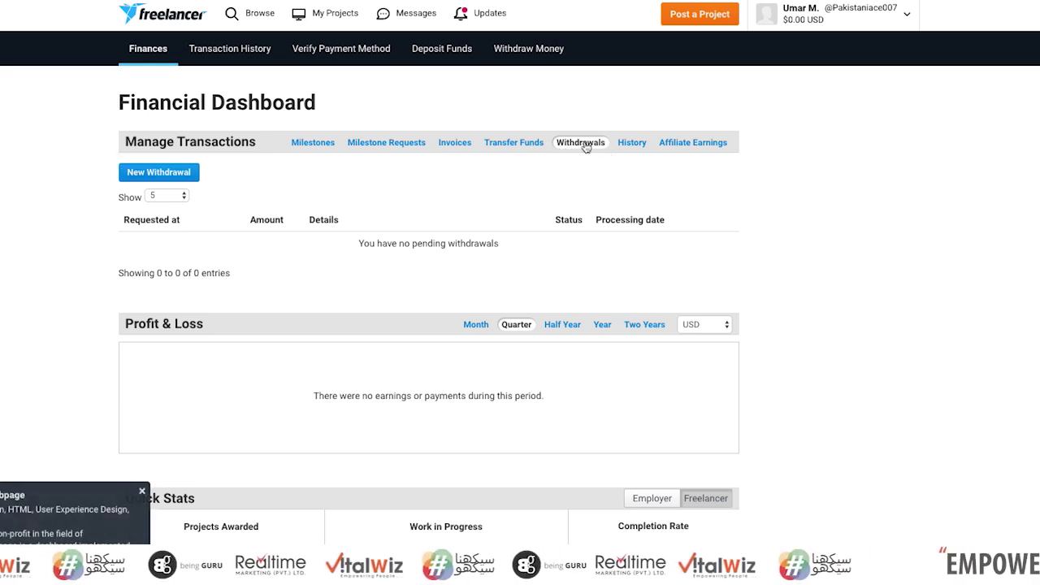
Review the empty withdrawals page and dismiss the job notification popup
scroll(429, 325, down, 8)
scroll(429, 324, up, 4)
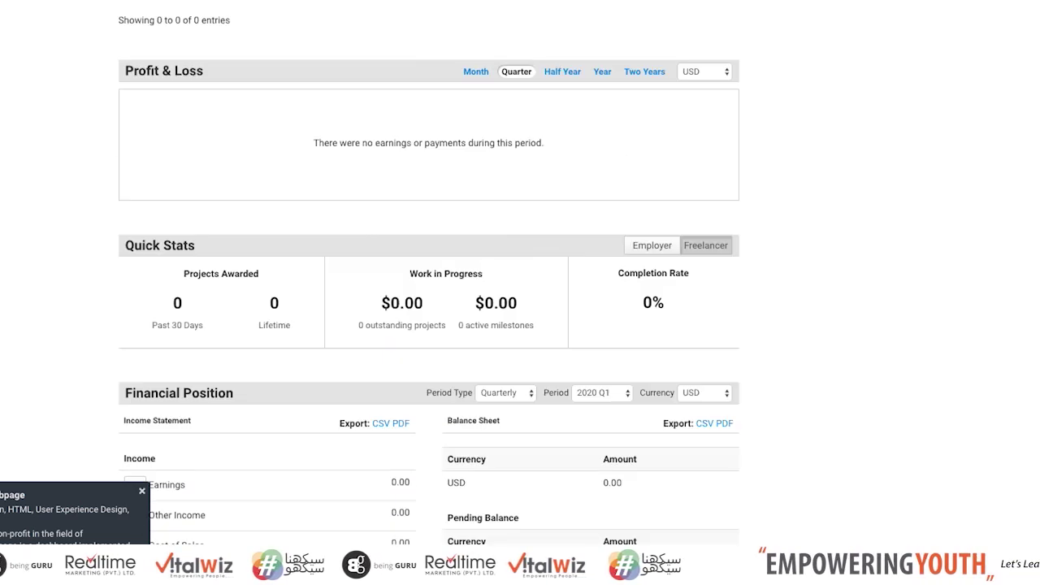
scroll(429, 325, down, 1)
scroll(429, 325, down, 1)
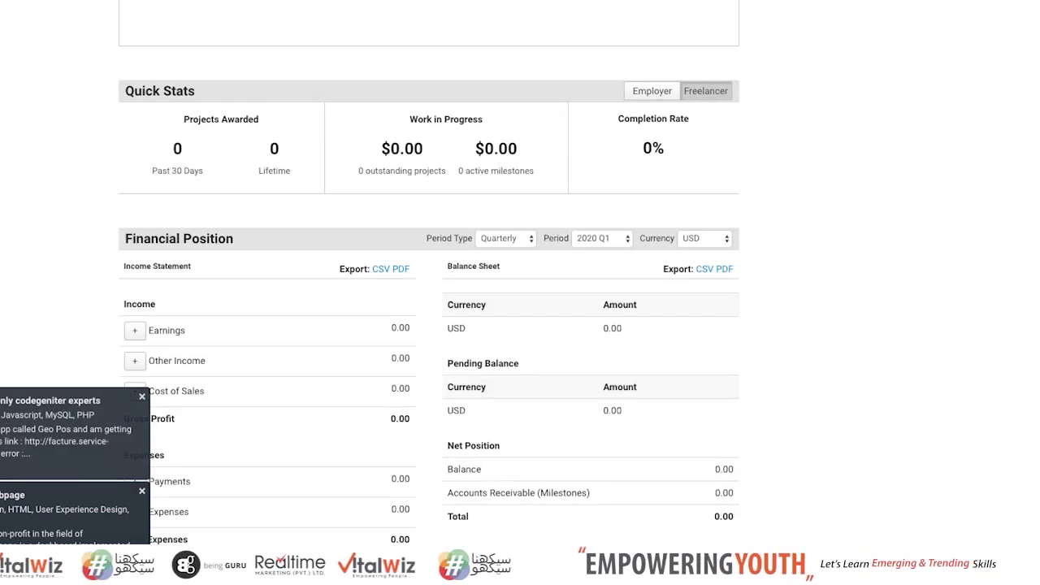
scroll(369, 263, down, 1)
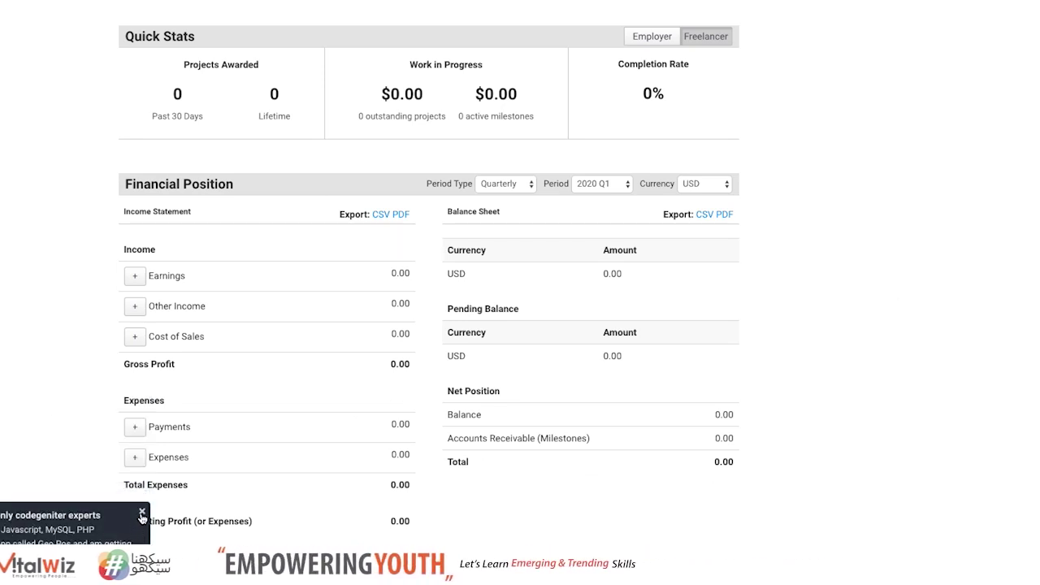
click(142, 516)
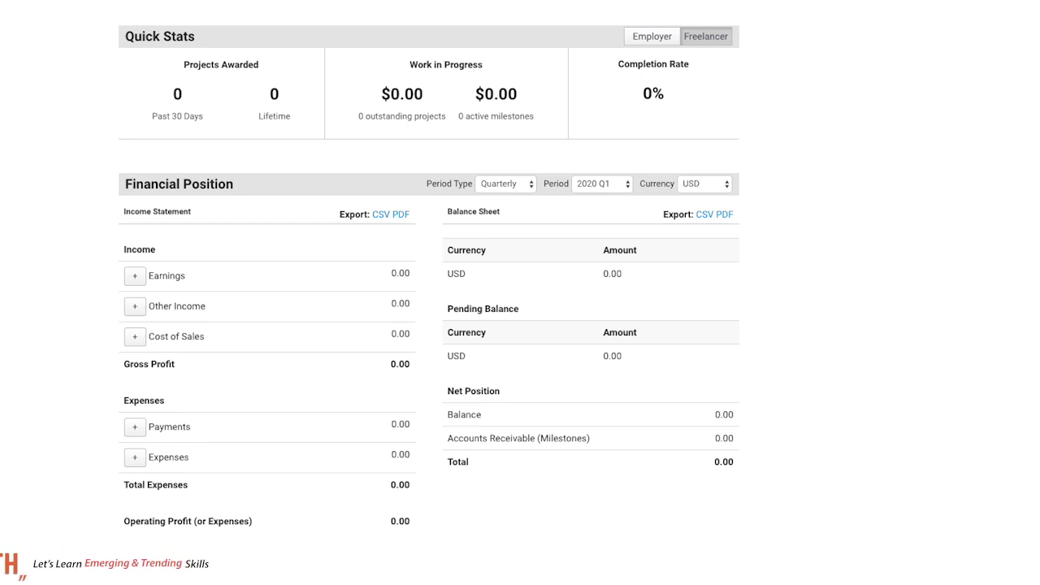
scroll(520, 292, up, 6)
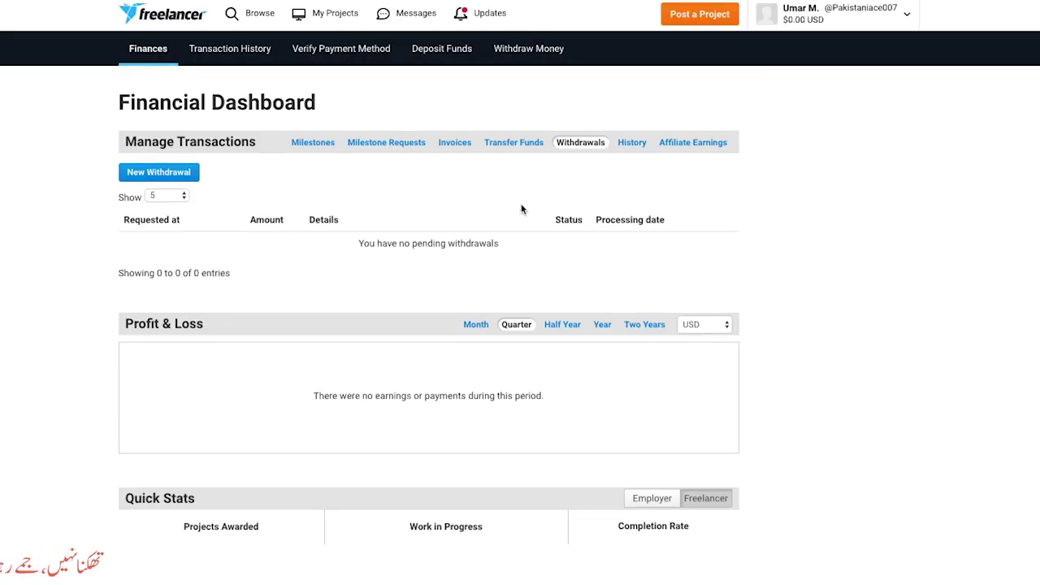
Start a New Withdrawal, which leads to the Profile Details settings page
click(158, 175)
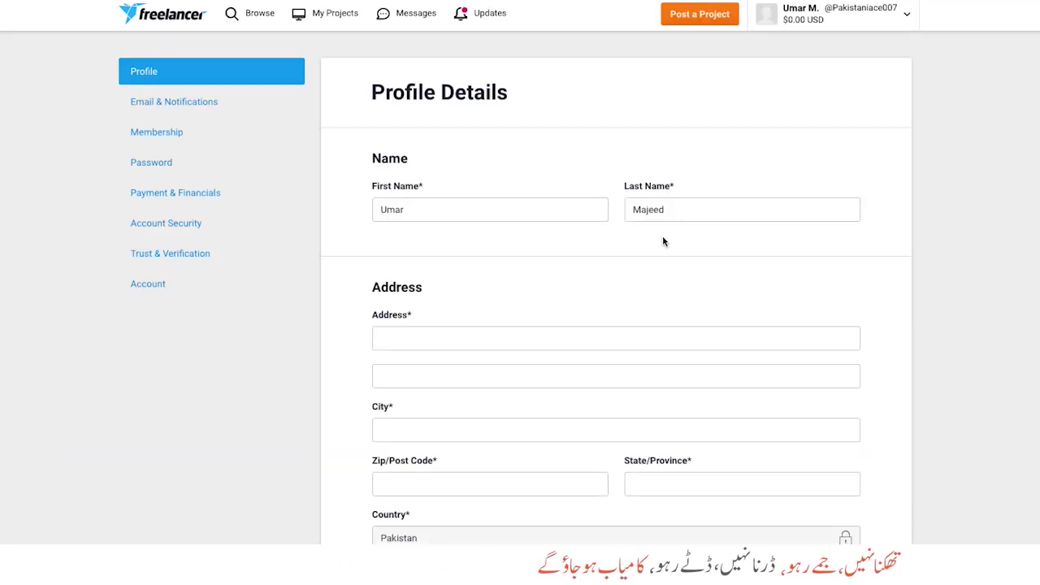
Fill in both street address lines, city Islamabad, postal code and state/province
click(424, 348)
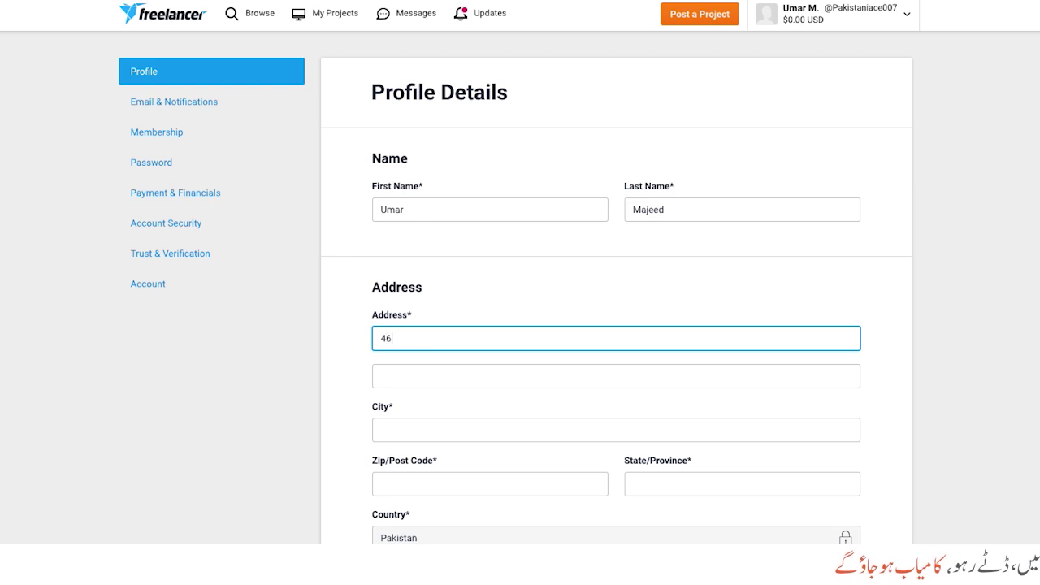
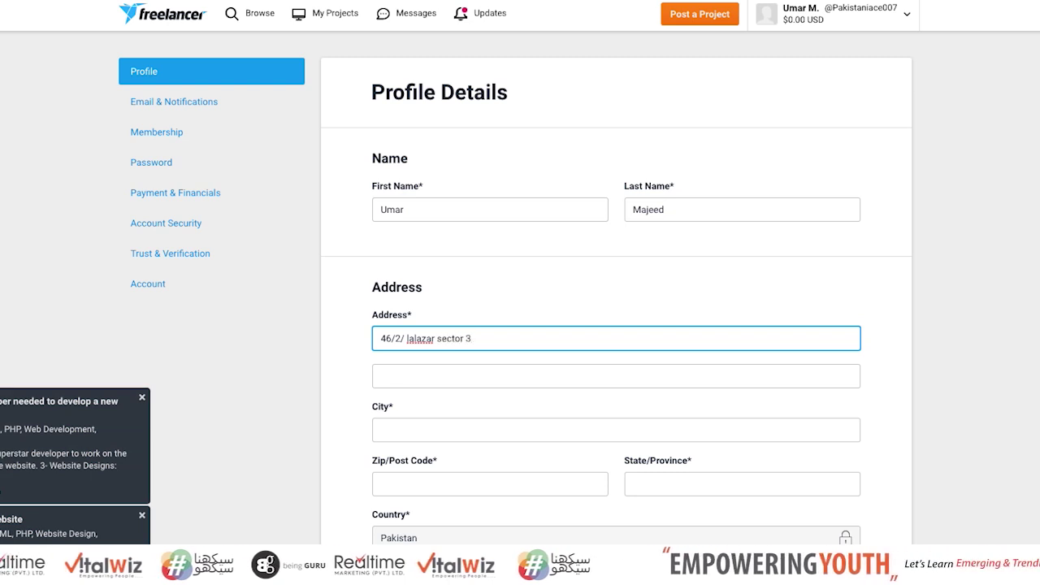
key(Tab)
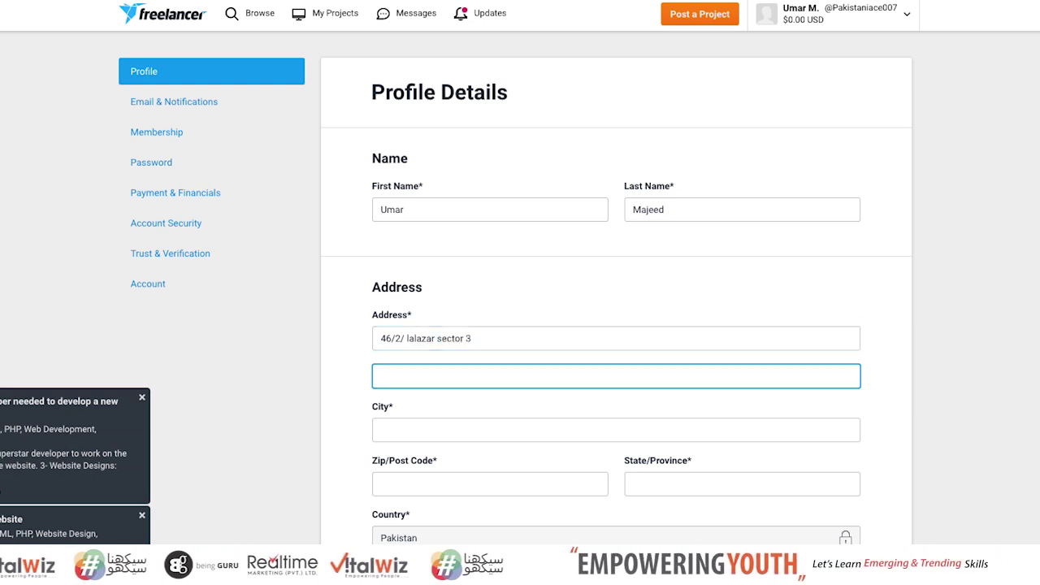
text(DHA )
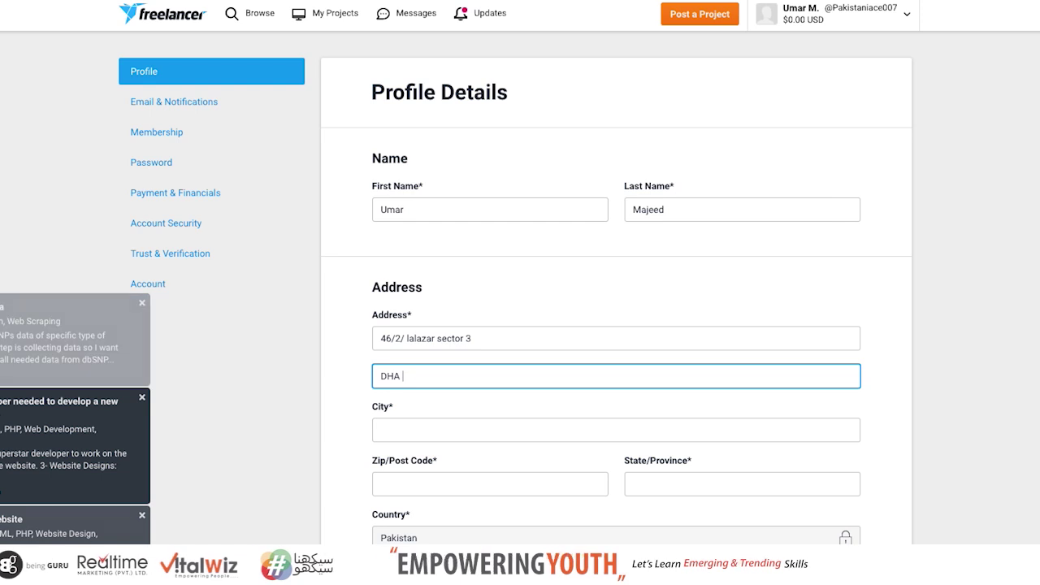
text(2, Islamabad)
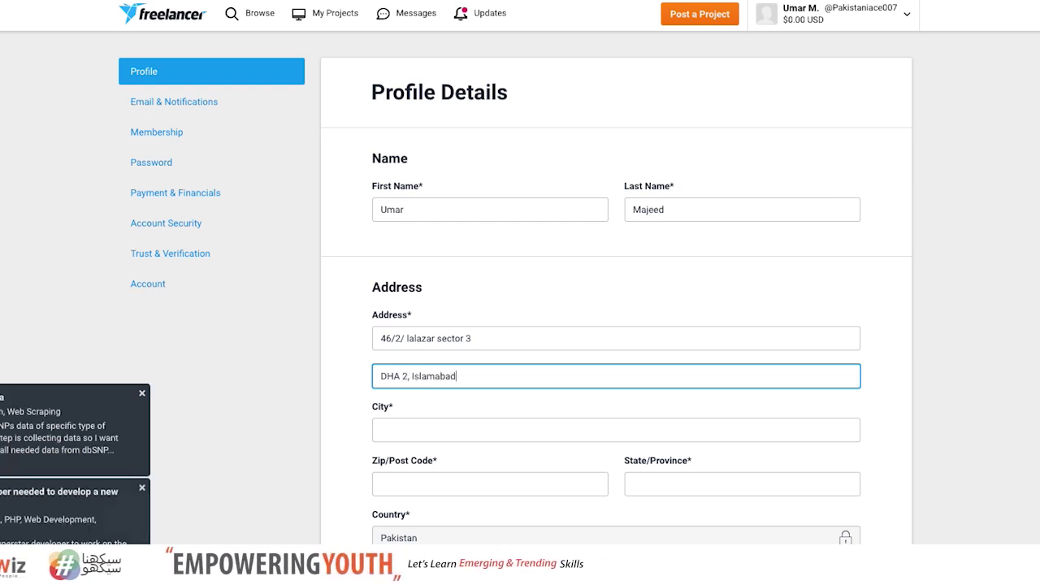
key(Tab)
text(Islama)
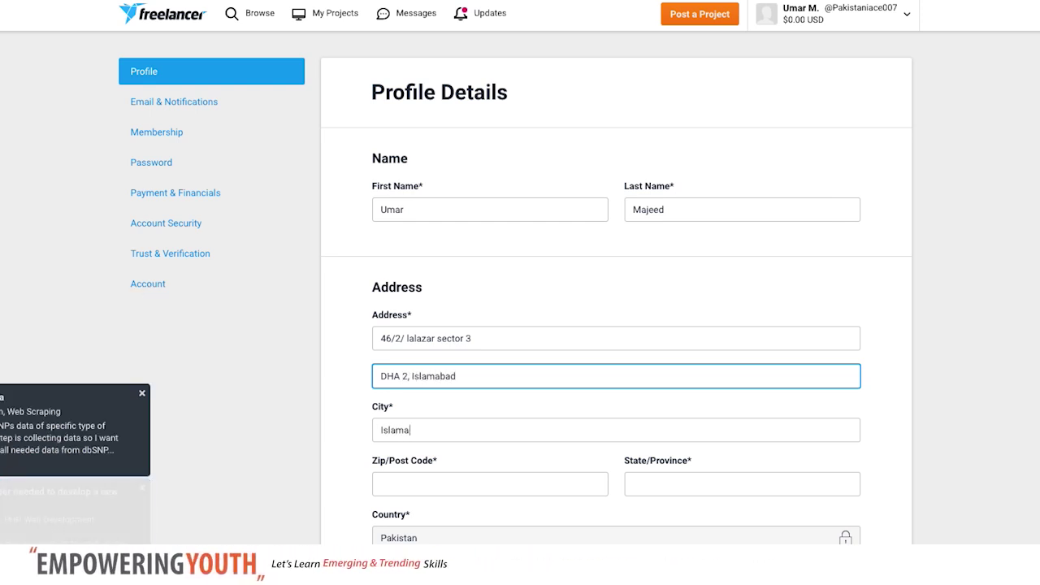
text(bad)
key(Tab)
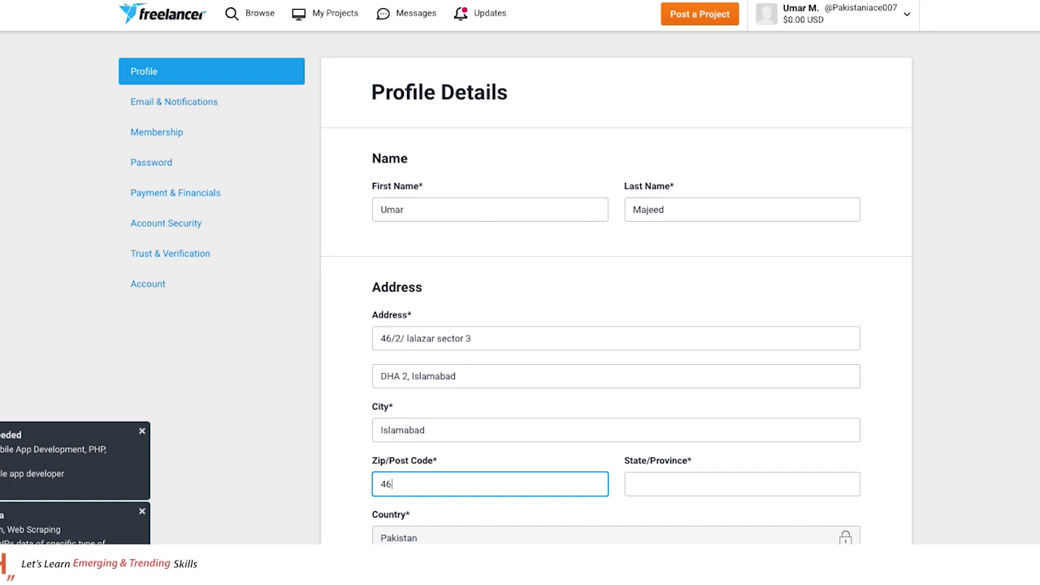
text(Pu)
key(BackSpace)
key(BackSpace)
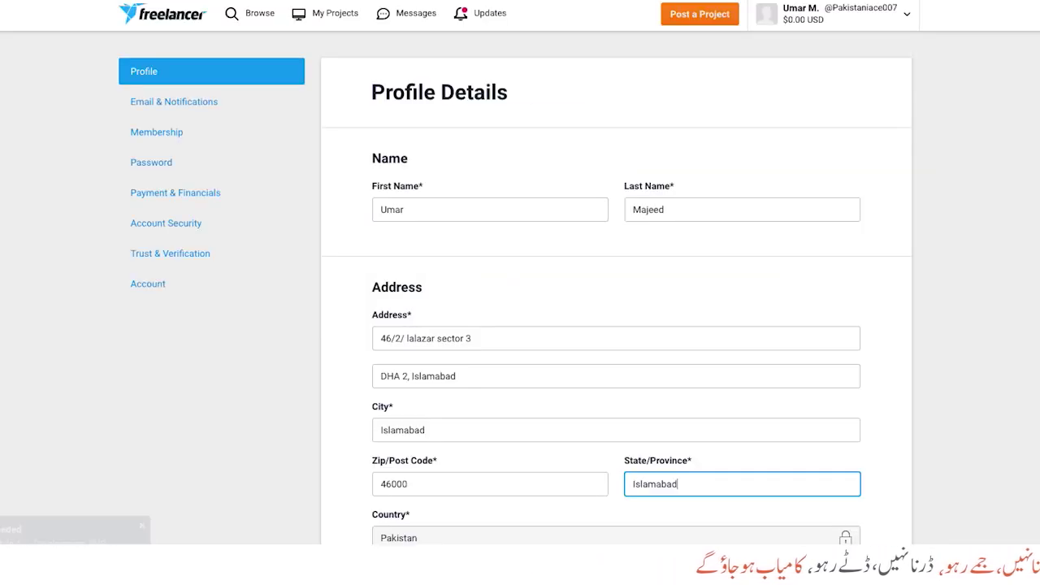
Set the company to VitalWiz and keep Asia/Karachi as the time zone
scroll(341, 349, down, 3)
click(420, 352)
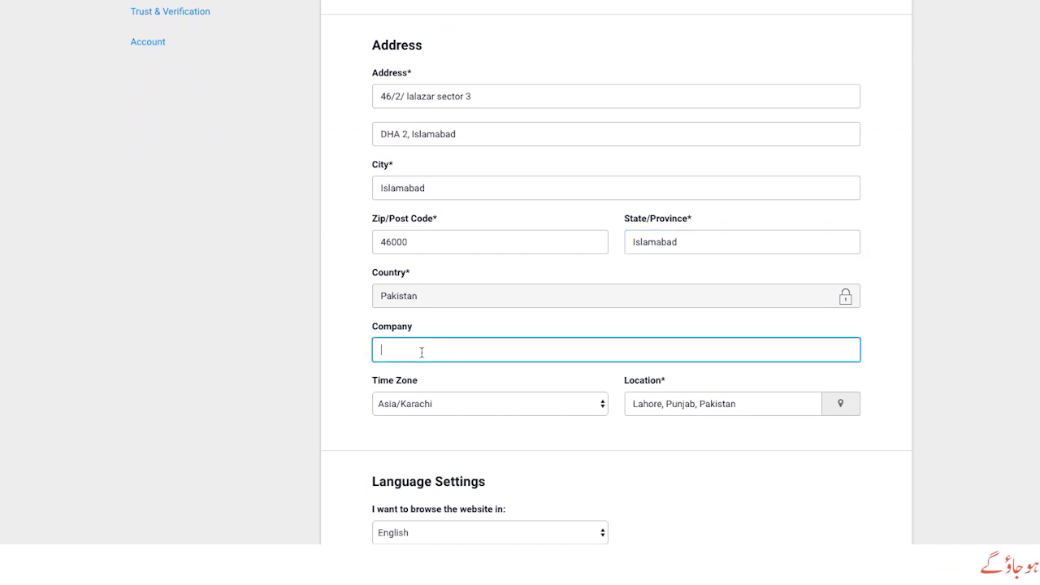
text(VitalWiz)
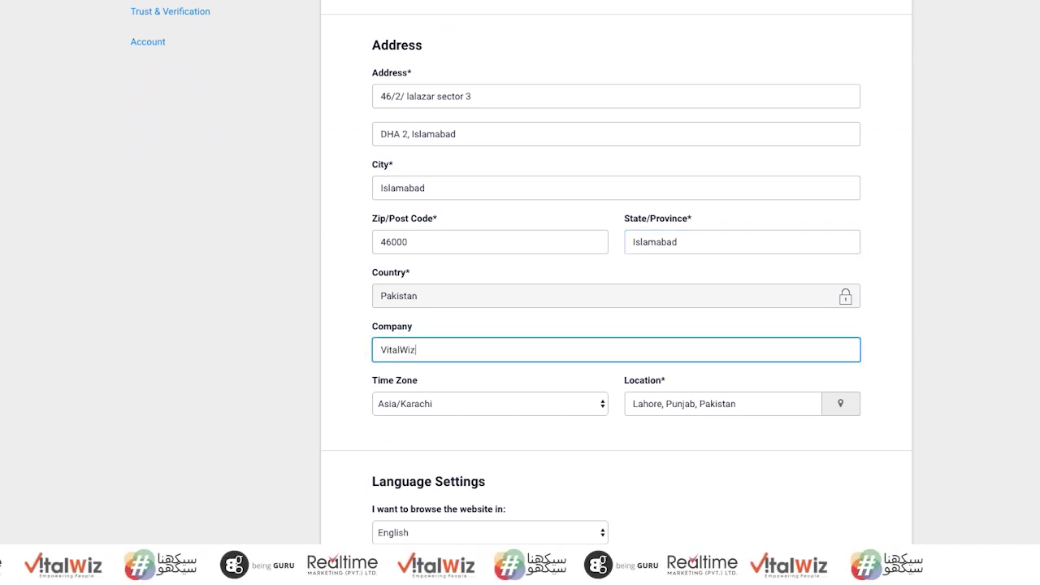
click(420, 399)
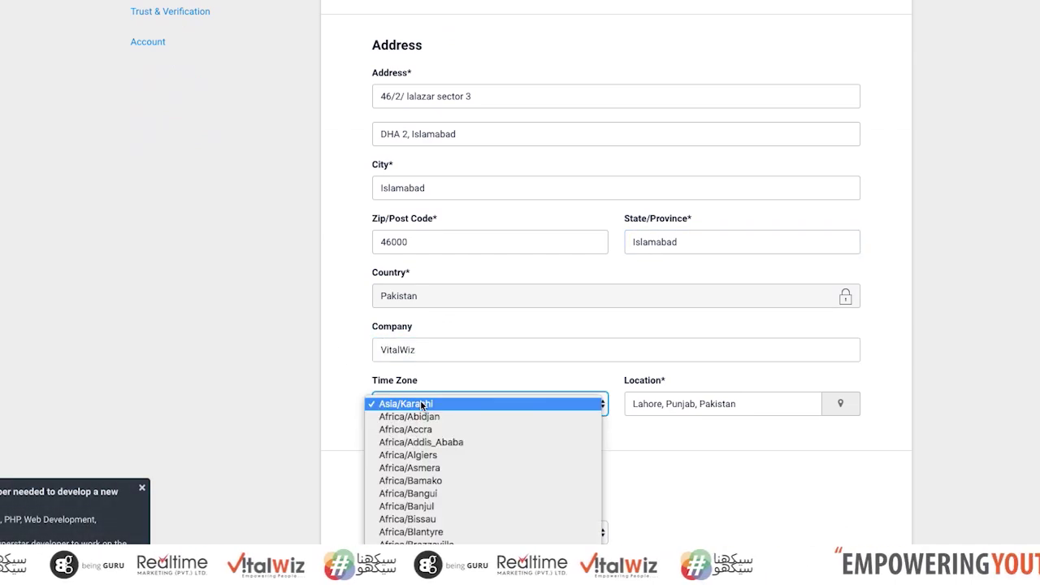
click(441, 404)
click(840, 407)
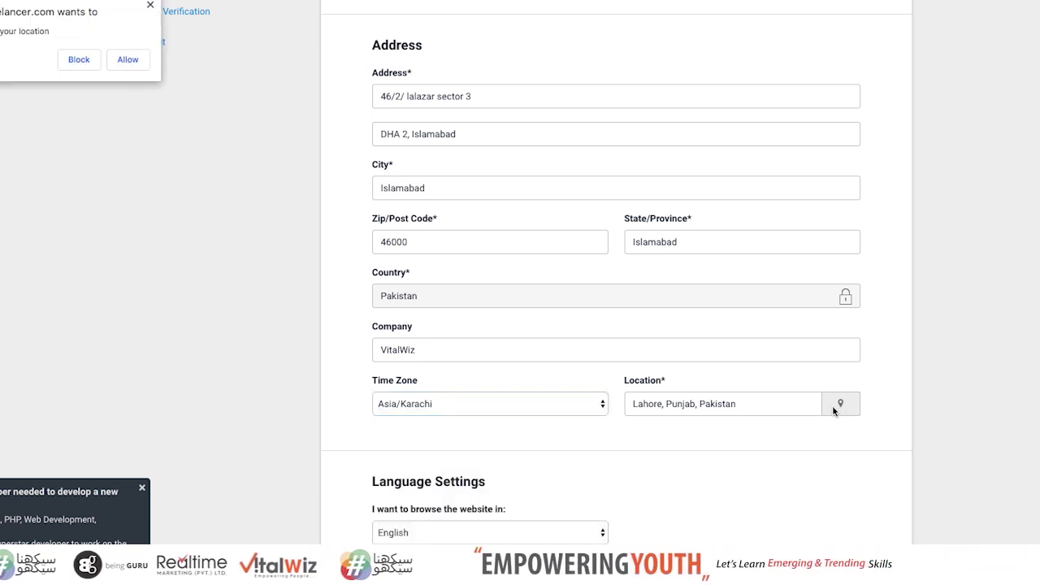
click(150, 7)
Replace the location with DHA Expressway, Islamabad from the suggestions
click(664, 406)
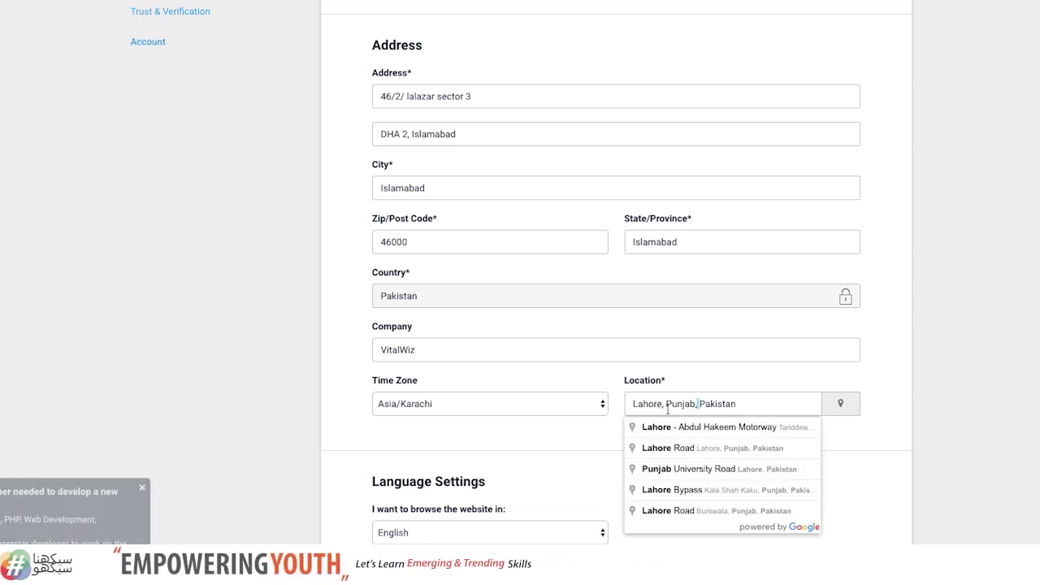
drag(664, 406, 605, 406)
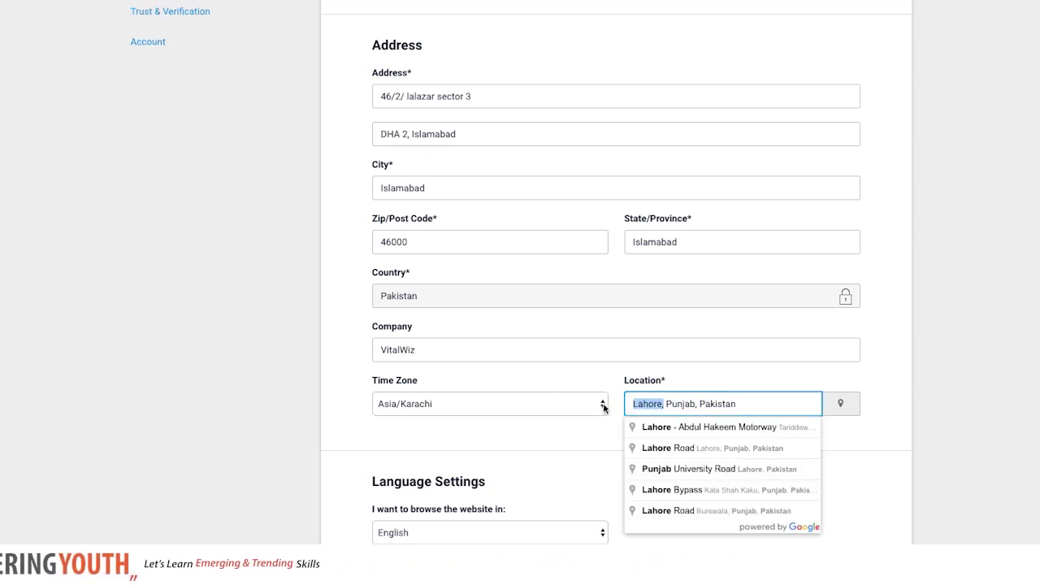
key(BackSpace)
key(BackSpace)
text(Islamab)
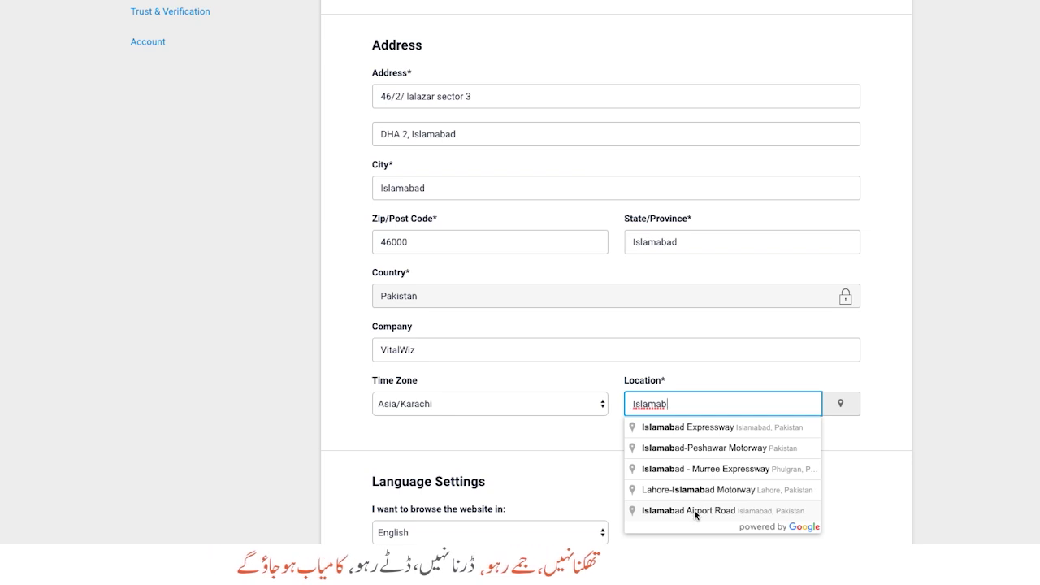
text(ad Dh)
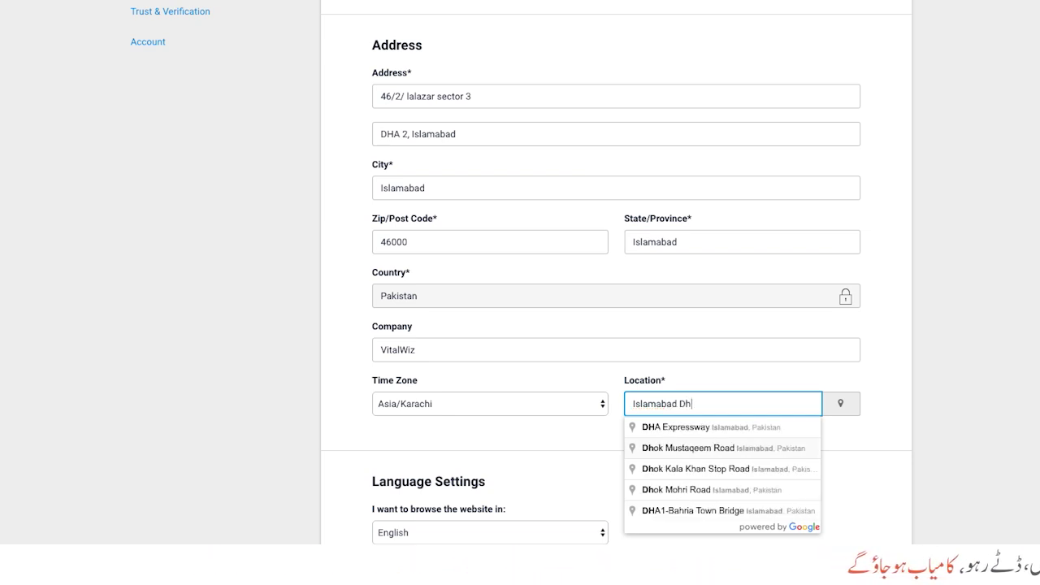
click(660, 427)
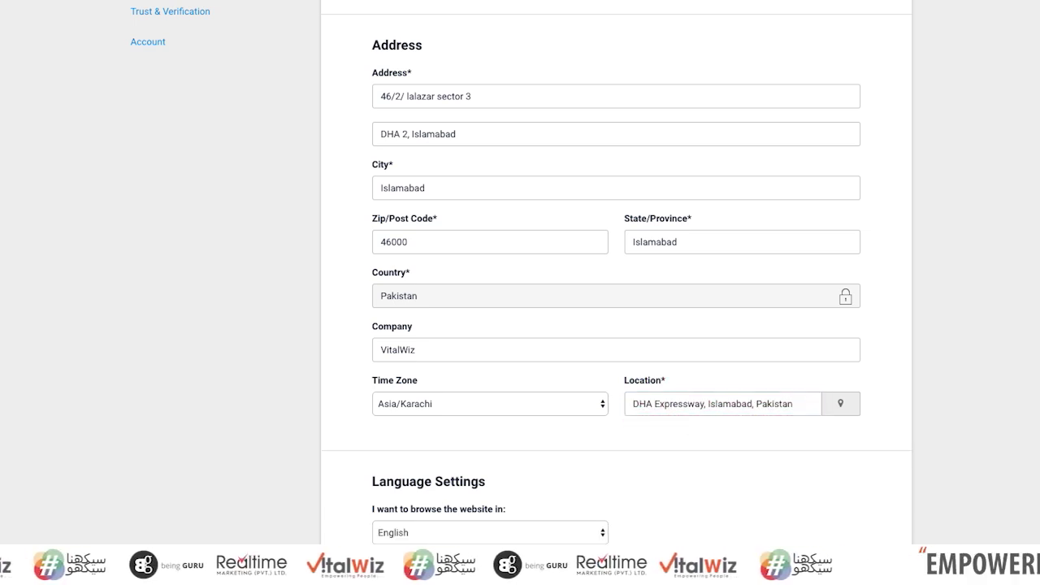
Leave project languages unchanged and save the profile details
scroll(694, 422, down, 4)
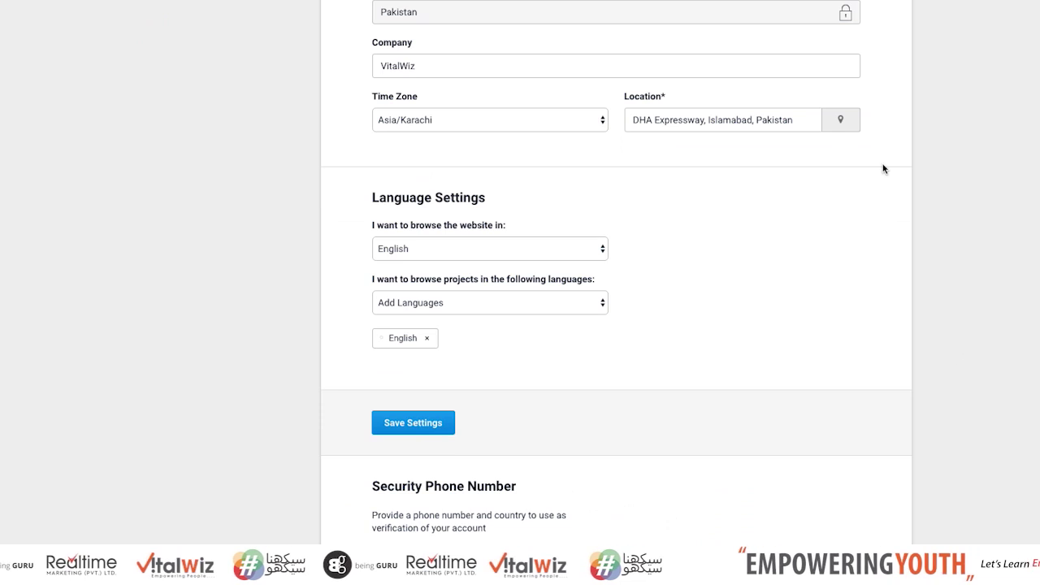
click(532, 306)
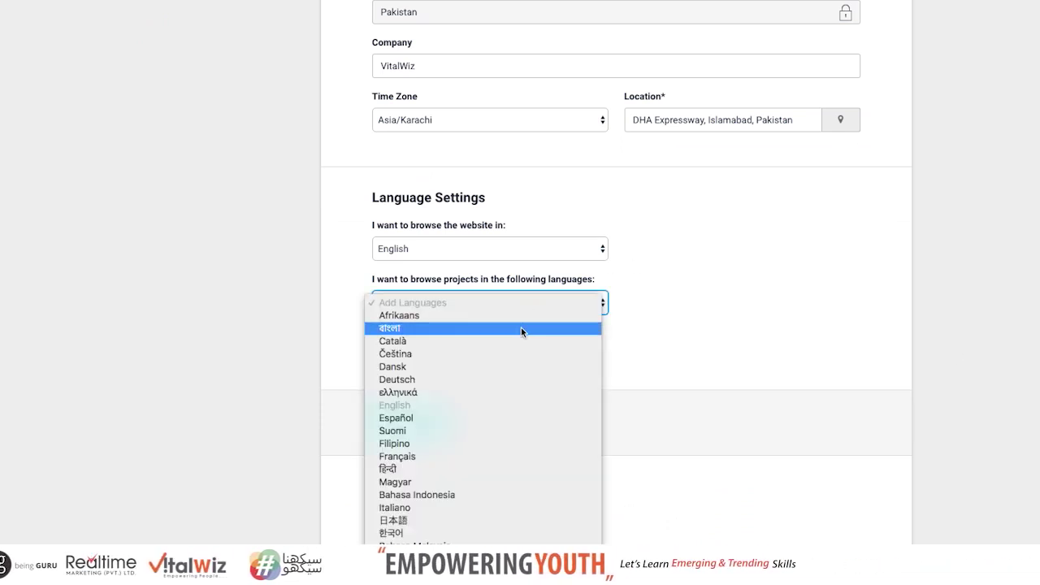
key(e)
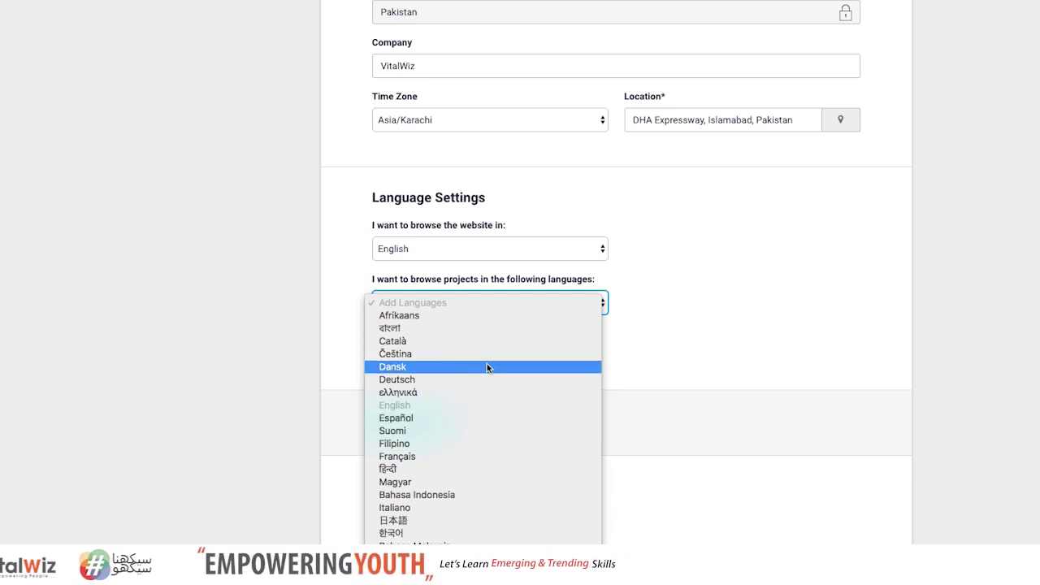
scroll(528, 428, down, 5)
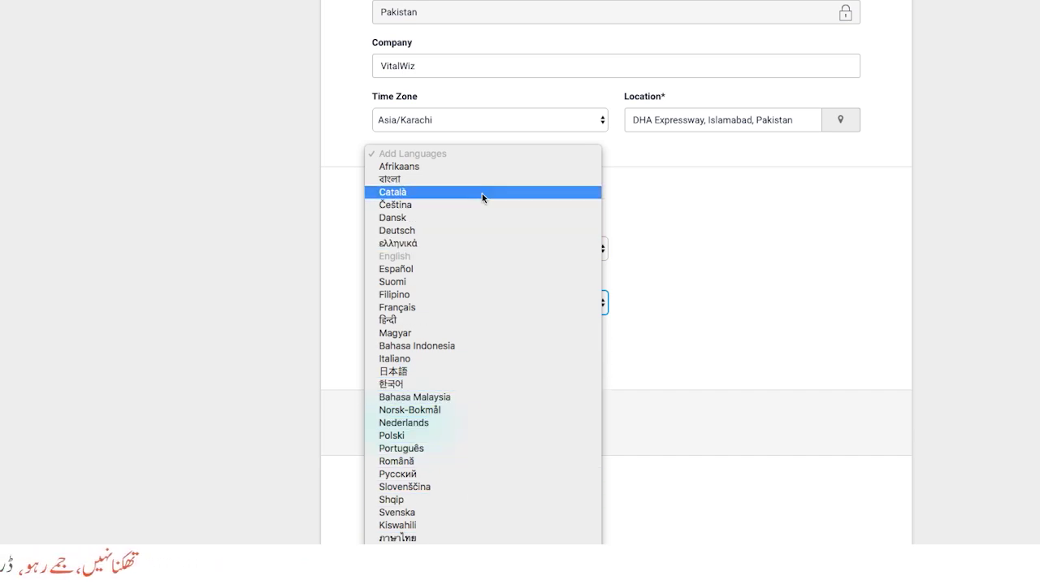
click(848, 390)
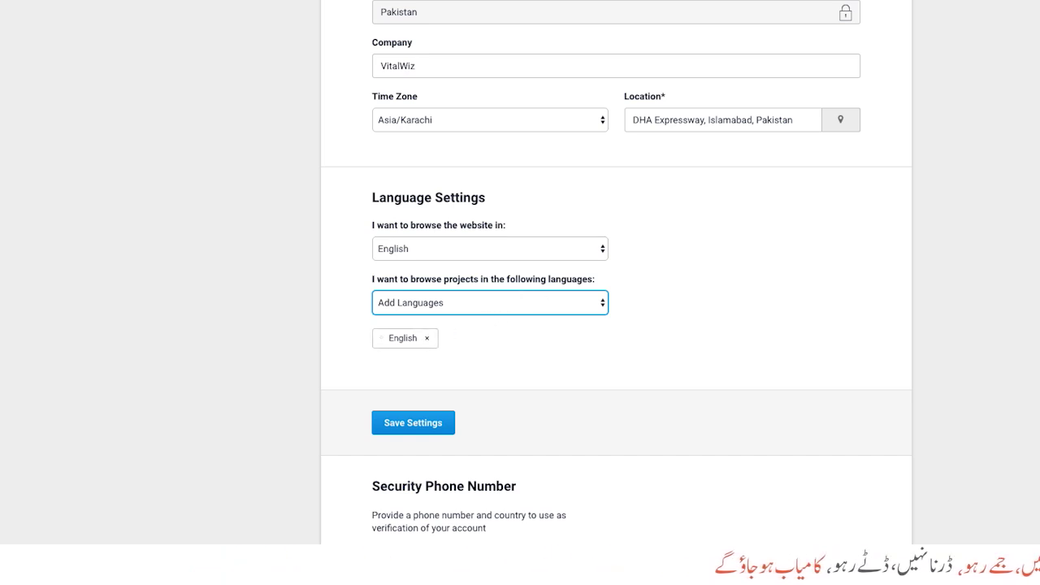
scroll(429, 342, down, 2)
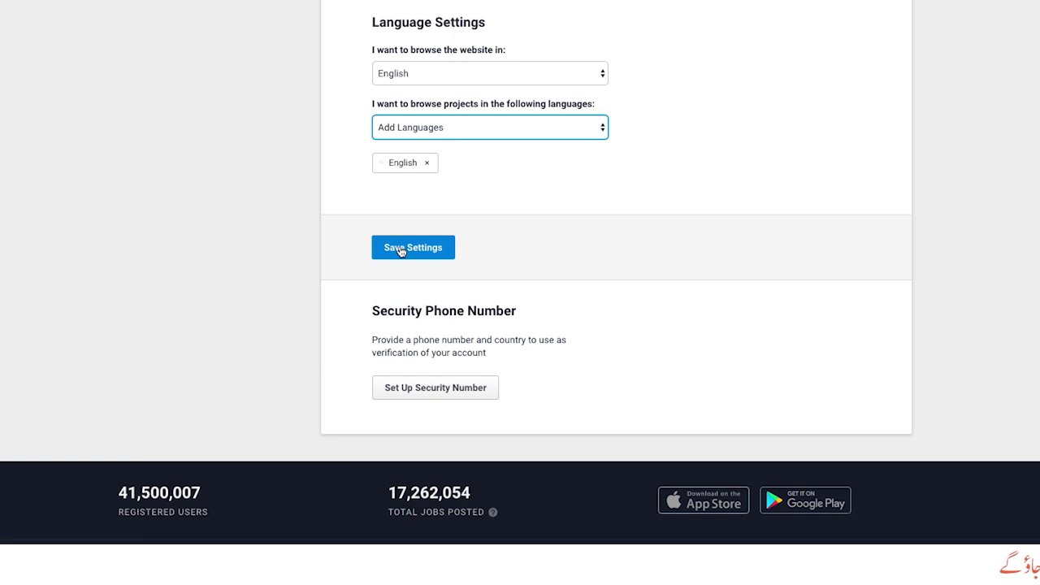
click(400, 249)
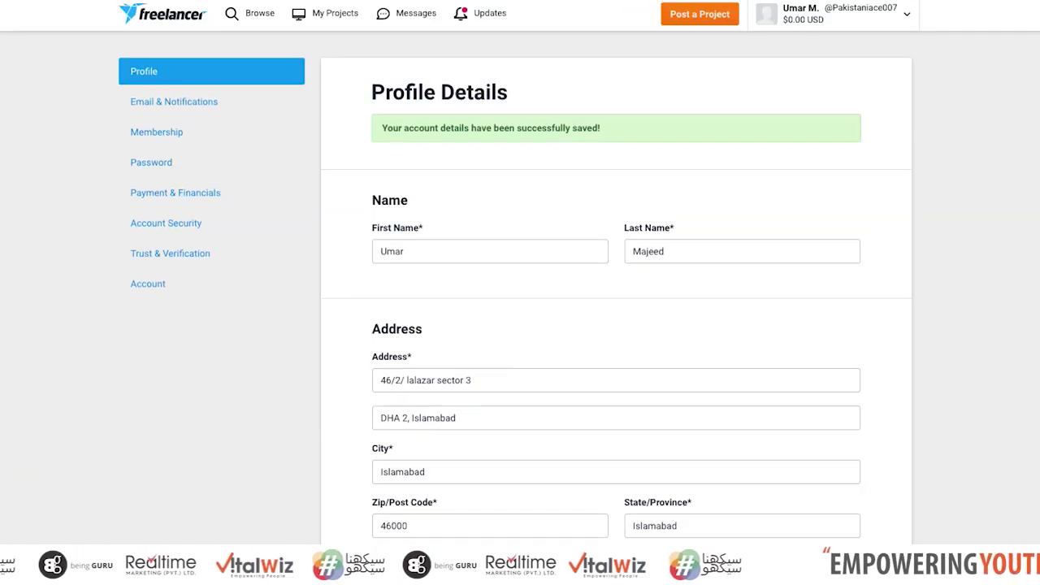
scroll(786, 433, down, 10)
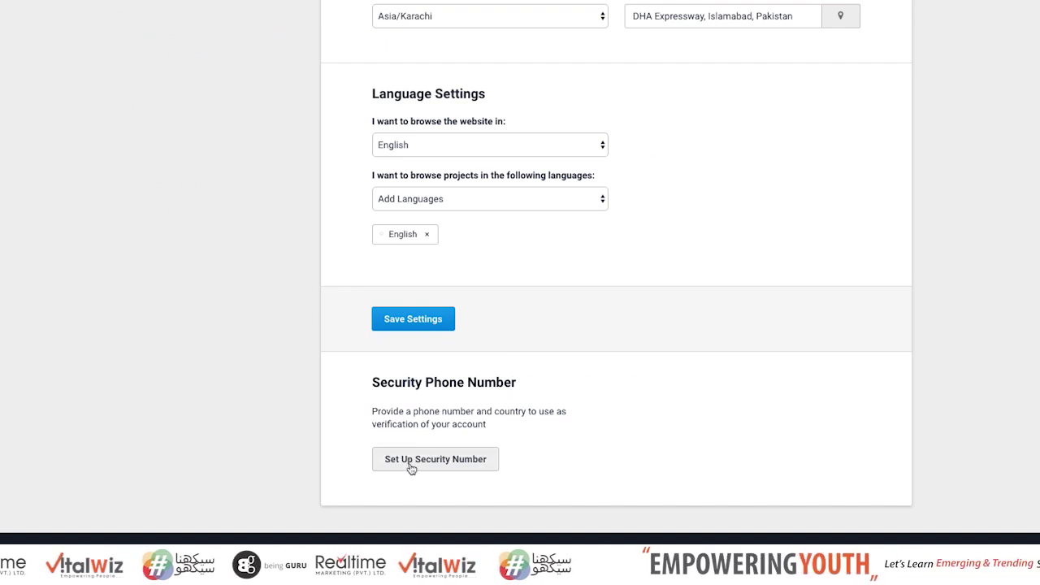
Verify a Pakistan security phone number with the received code and close the success message
click(411, 465)
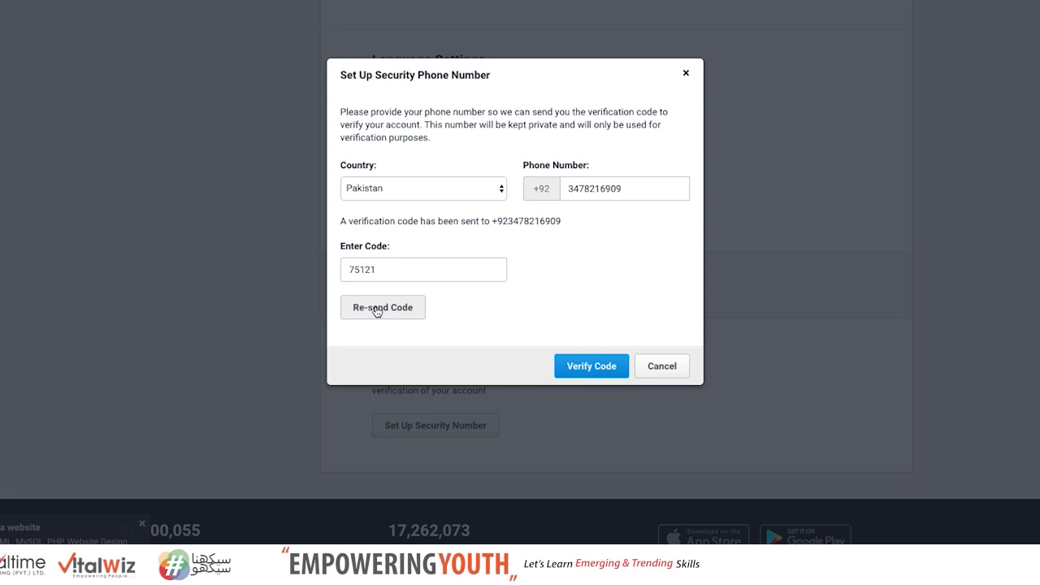
click(602, 371)
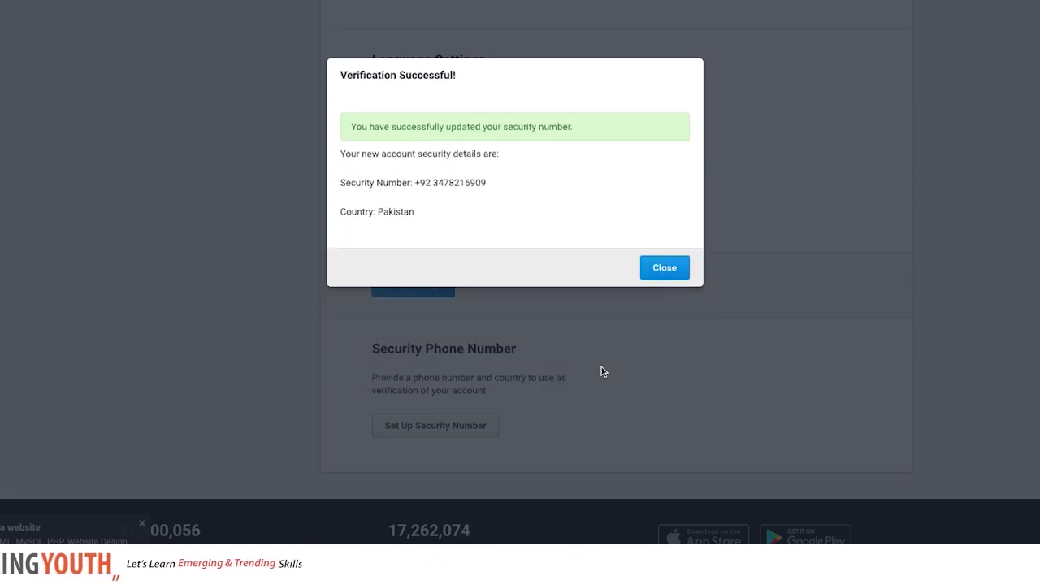
click(663, 268)
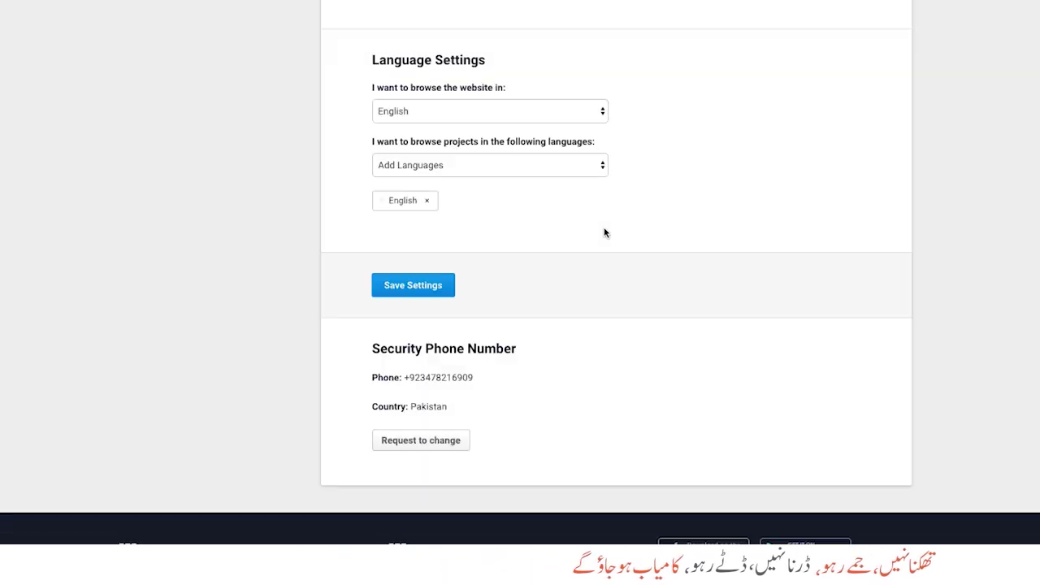
scroll(611, 272, up, 7)
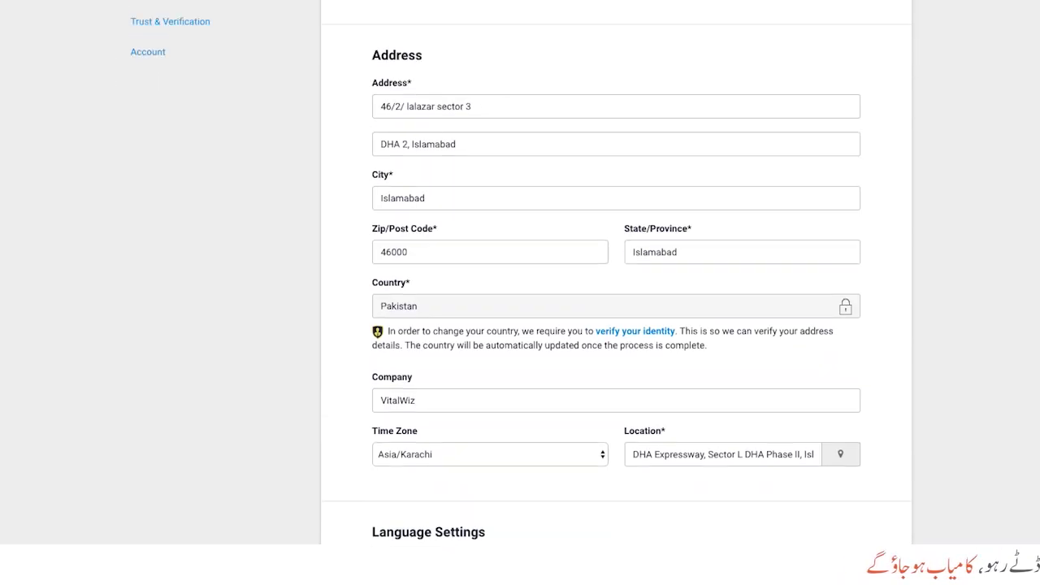
scroll(612, 271, up, 1)
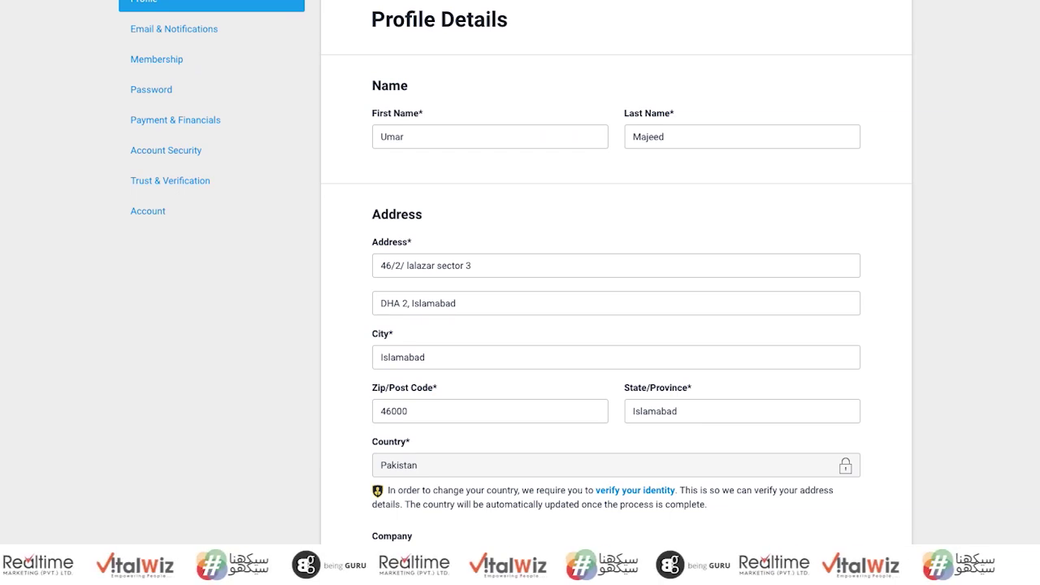
scroll(611, 271, up, 2)
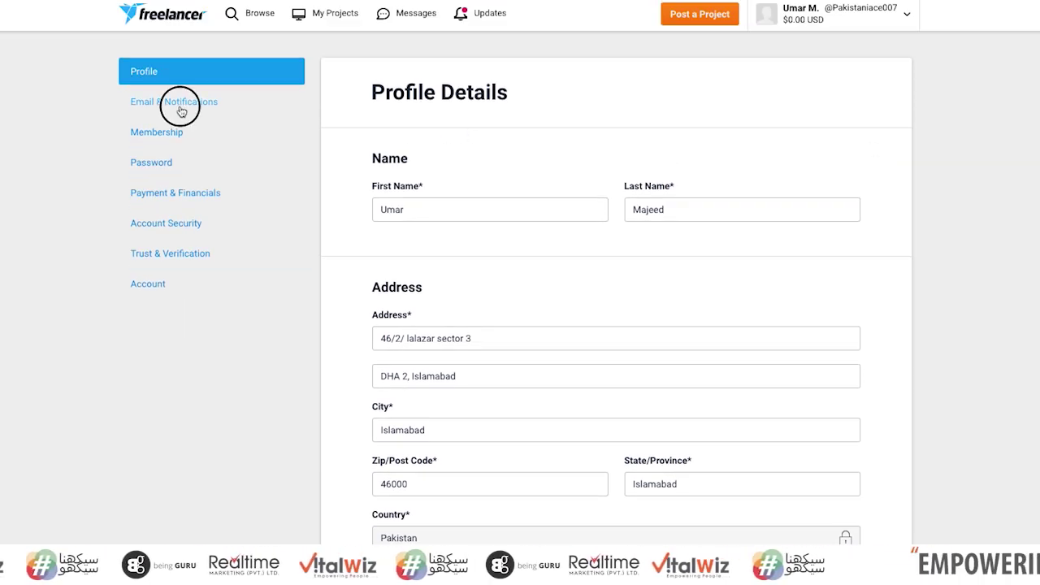
Review Email & Notifications: HTML email format, all notifications on except SMS
click(181, 107)
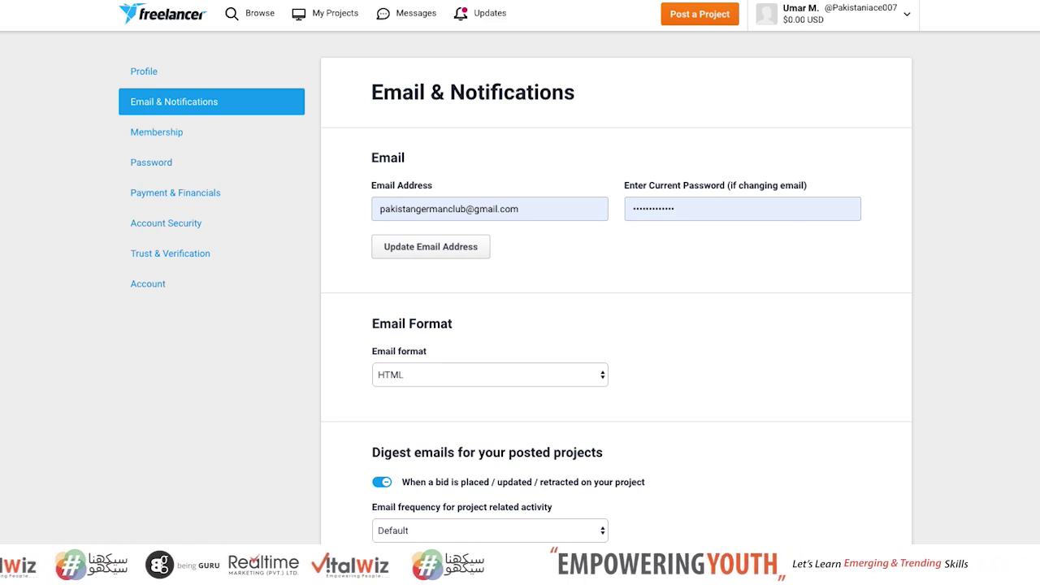
scroll(520, 293, down, 5)
scroll(618, 292, down, 2)
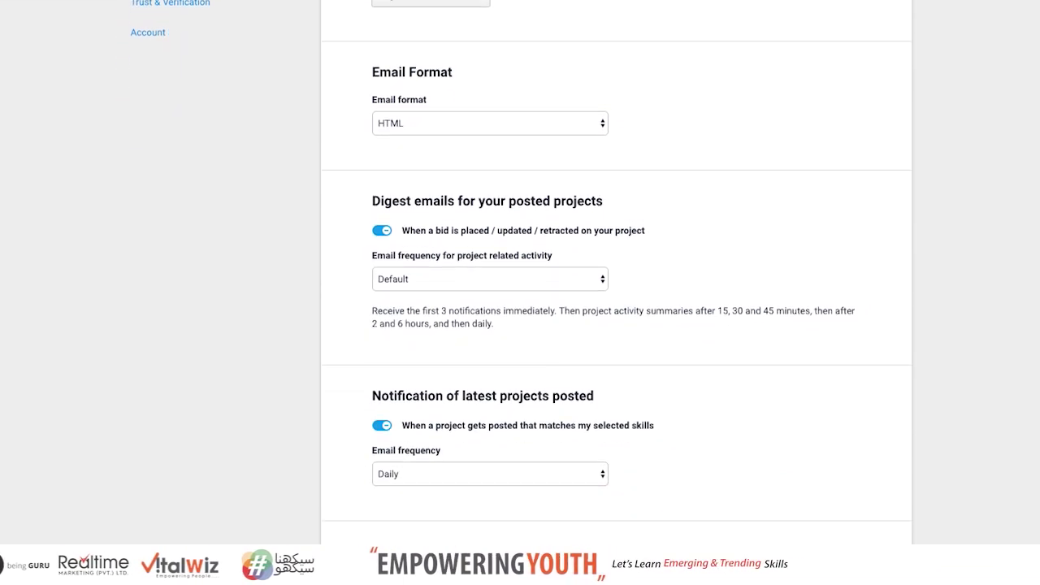
scroll(618, 292, down, 4)
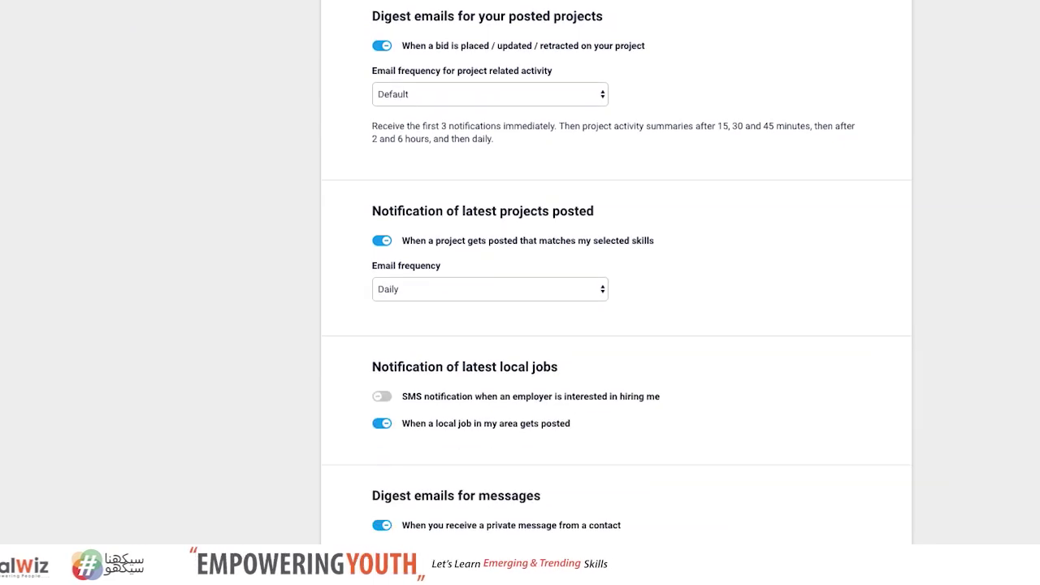
scroll(617, 292, down, 12)
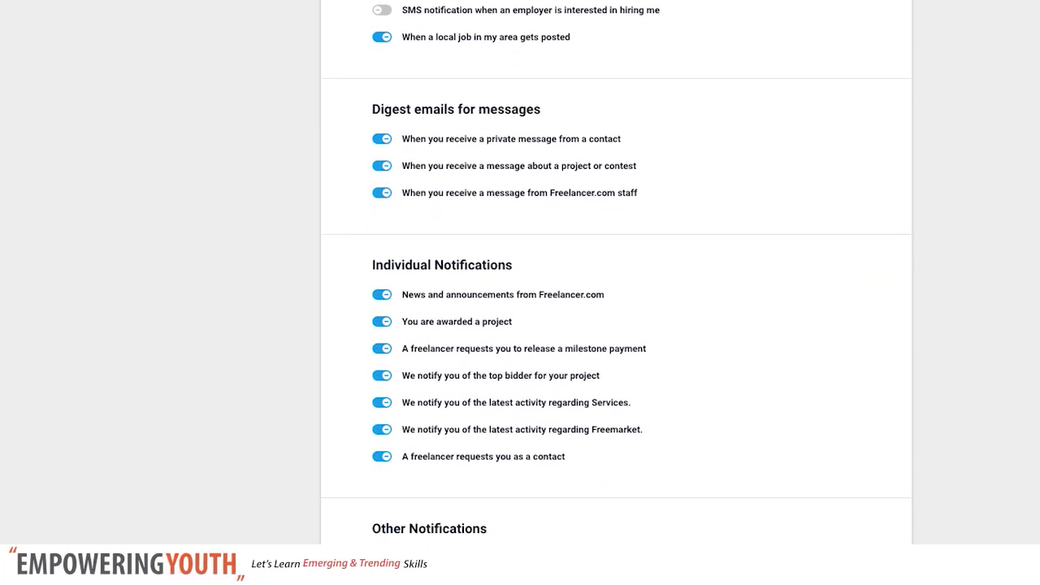
scroll(617, 292, down, 4)
scroll(802, 186, up, 20)
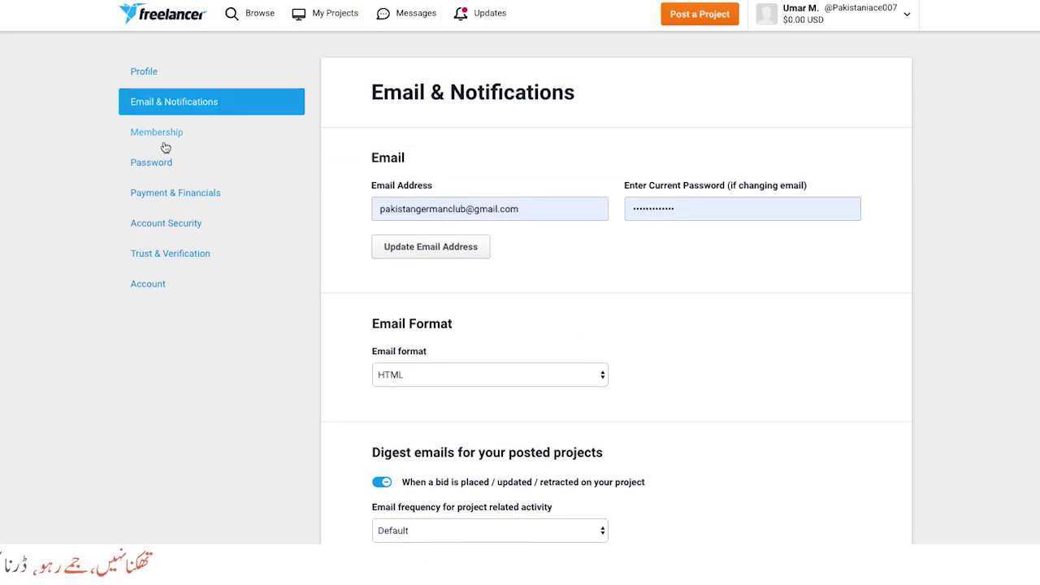
Show the Membership page and highlight the free Plus Membership trial offer
click(165, 134)
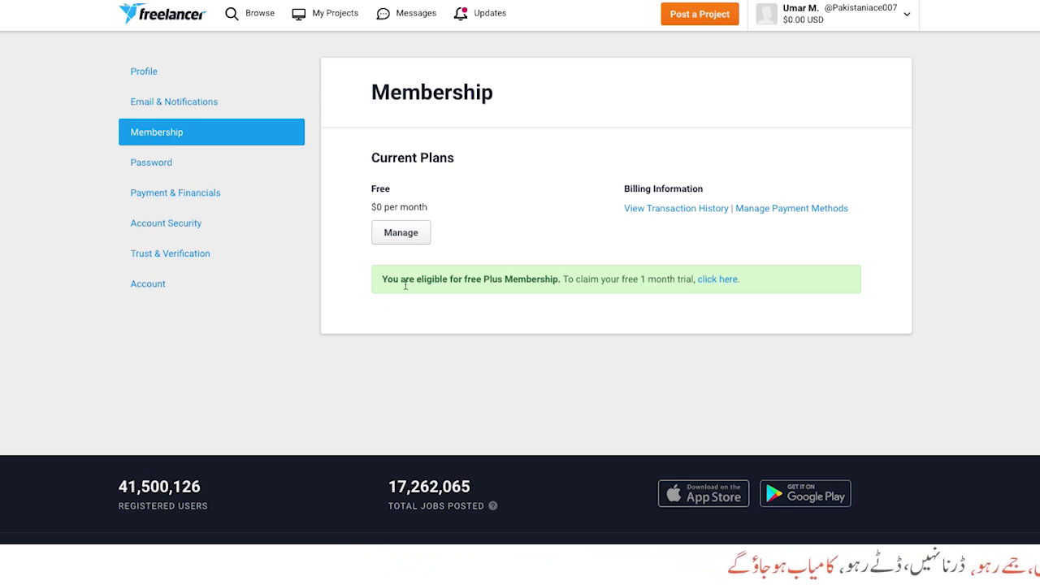
drag(382, 279, 748, 285)
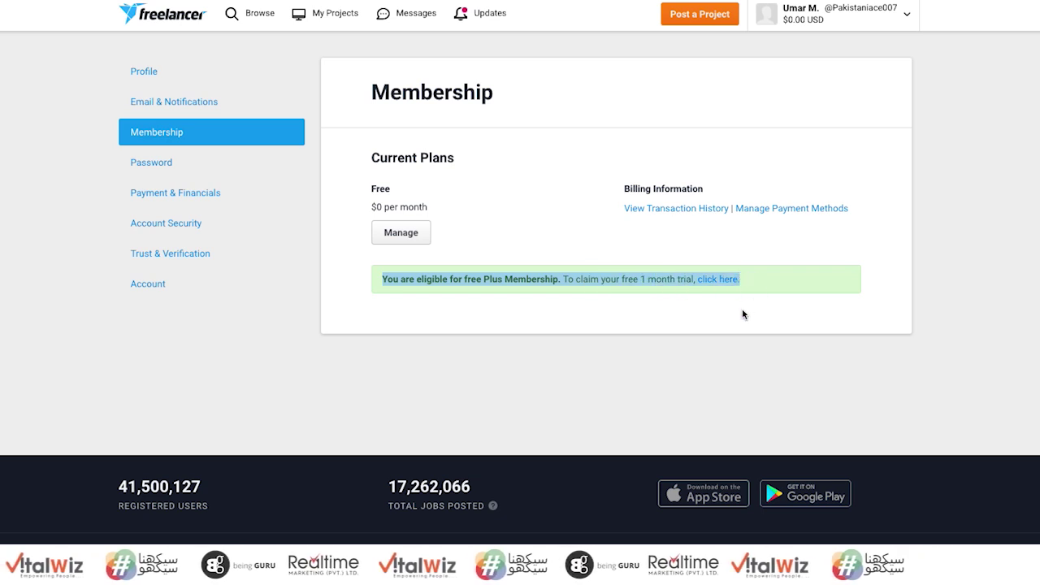
click(729, 309)
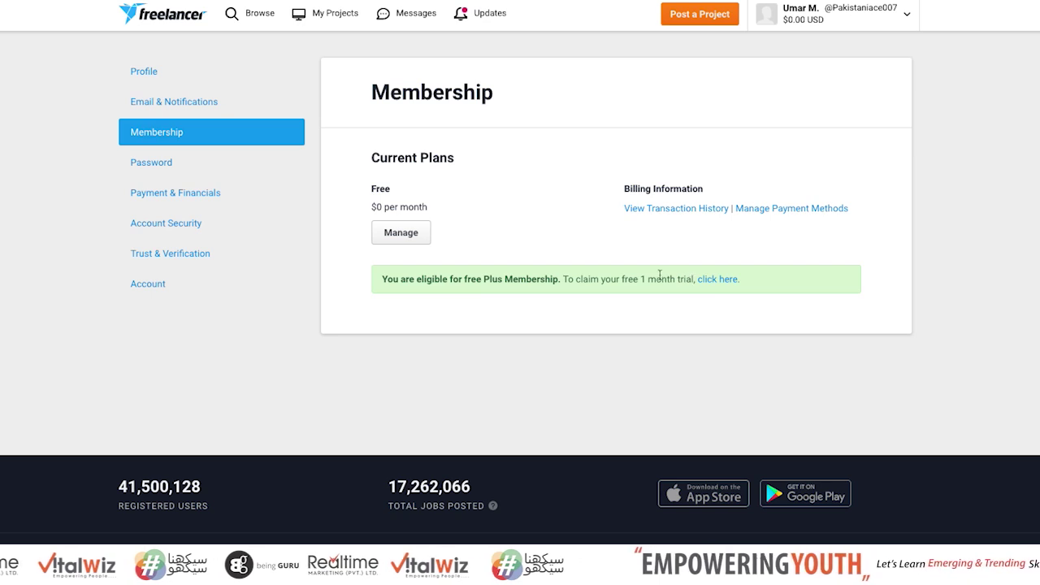
Open Payment & Financials and keep USD as the currency
click(163, 200)
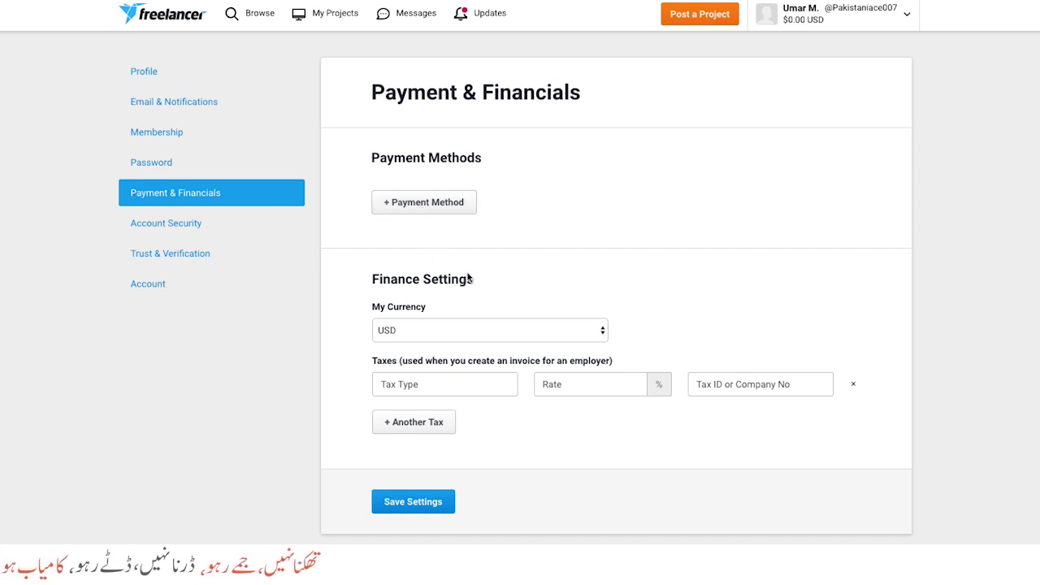
click(511, 333)
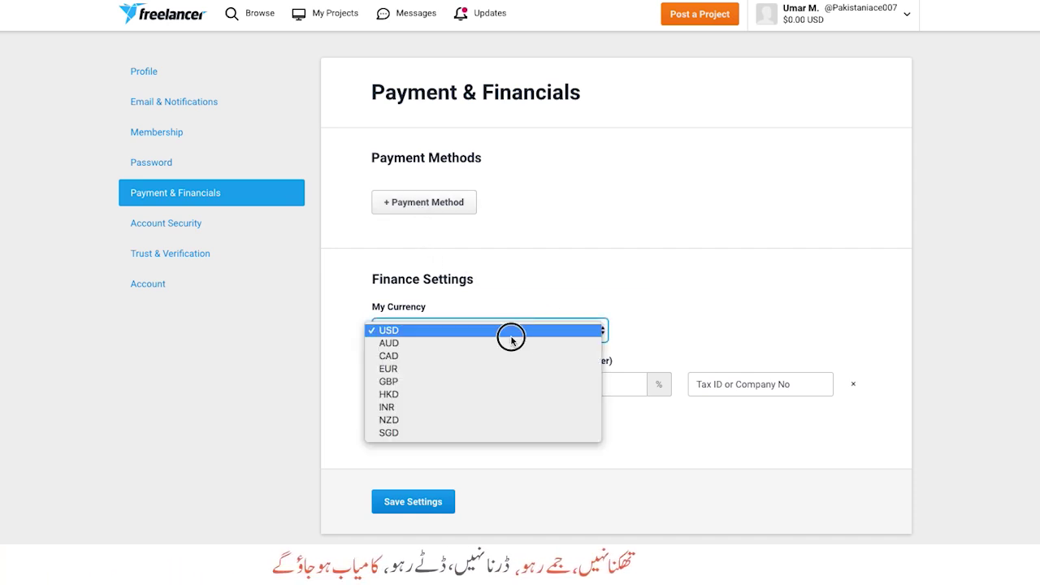
click(511, 331)
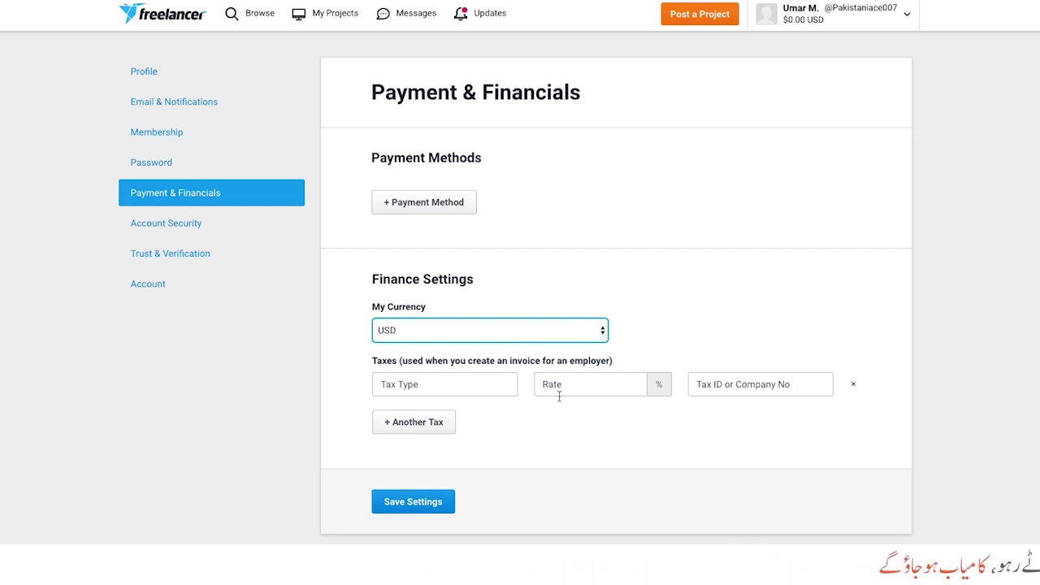
Look at adding a payment method, then return without adding one
click(431, 205)
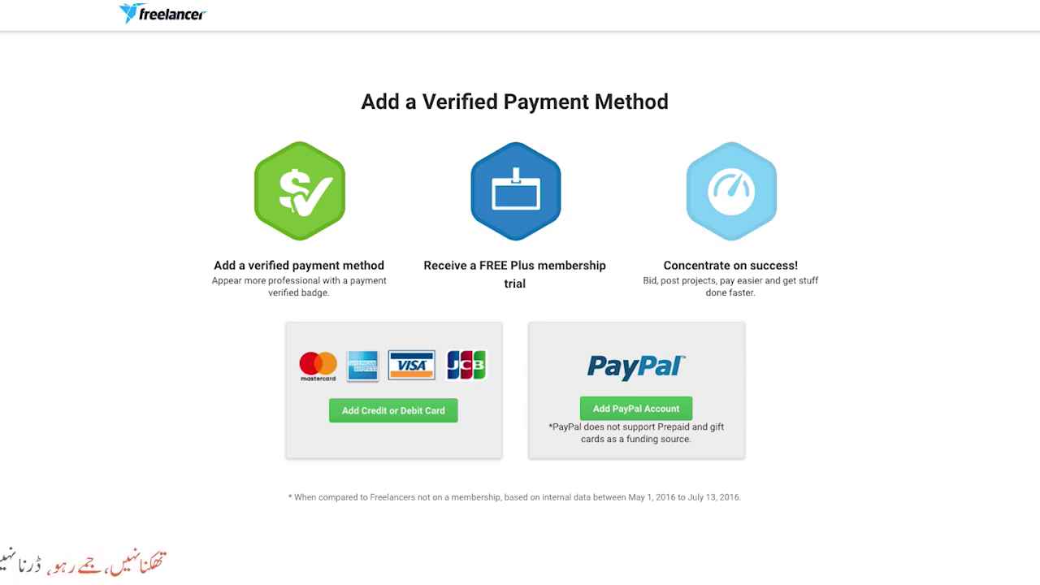
scroll(520, 293, down, 3)
scroll(520, 293, up, 3)
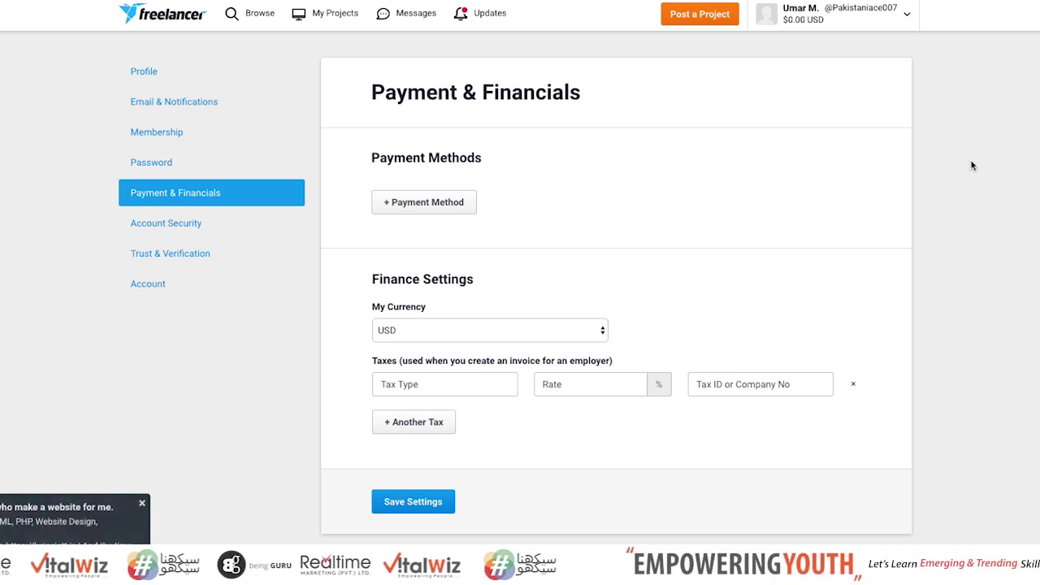
Review Trust & Verification: trust score 15, email and phone verified, card authentication available
click(187, 235)
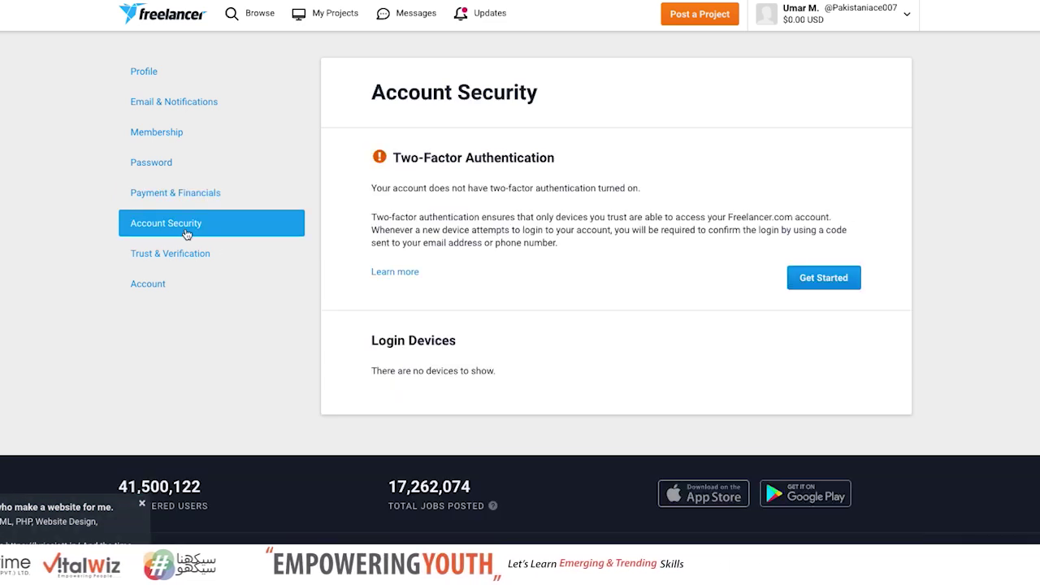
click(176, 255)
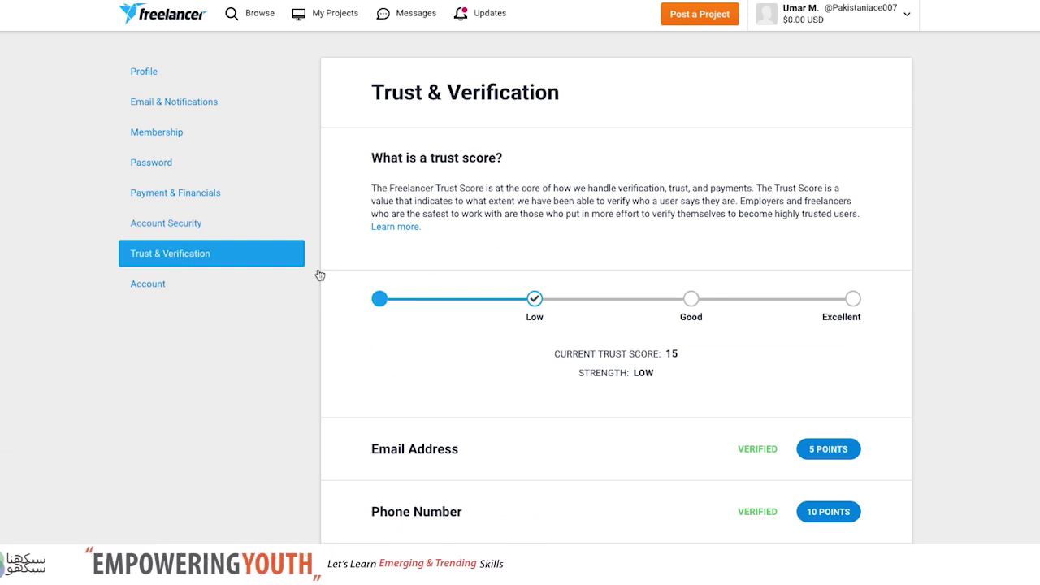
scroll(520, 284, down, 1)
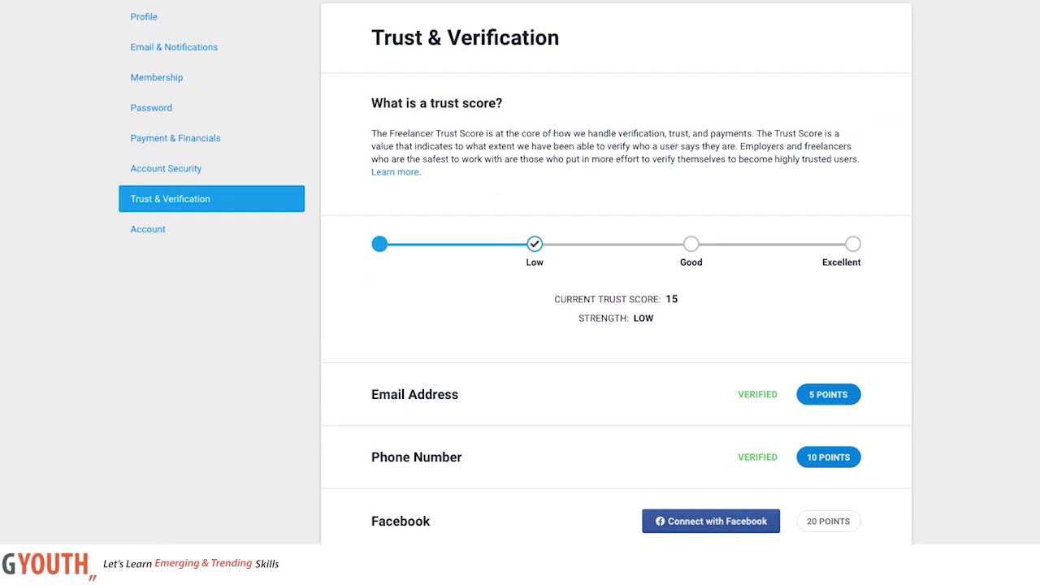
scroll(516, 270, down, 1)
scroll(515, 272, down, 3)
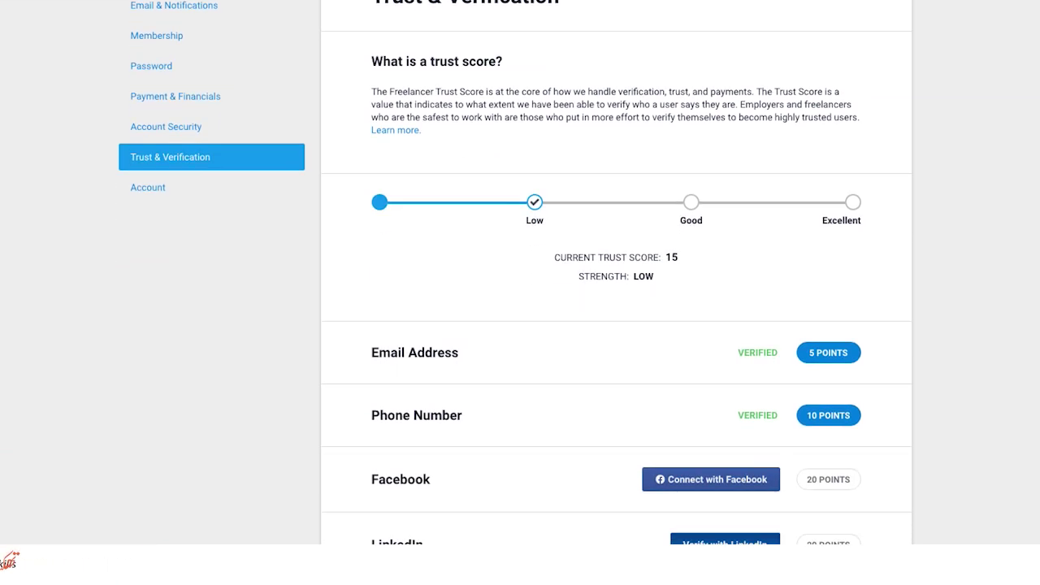
scroll(520, 284, down, 5)
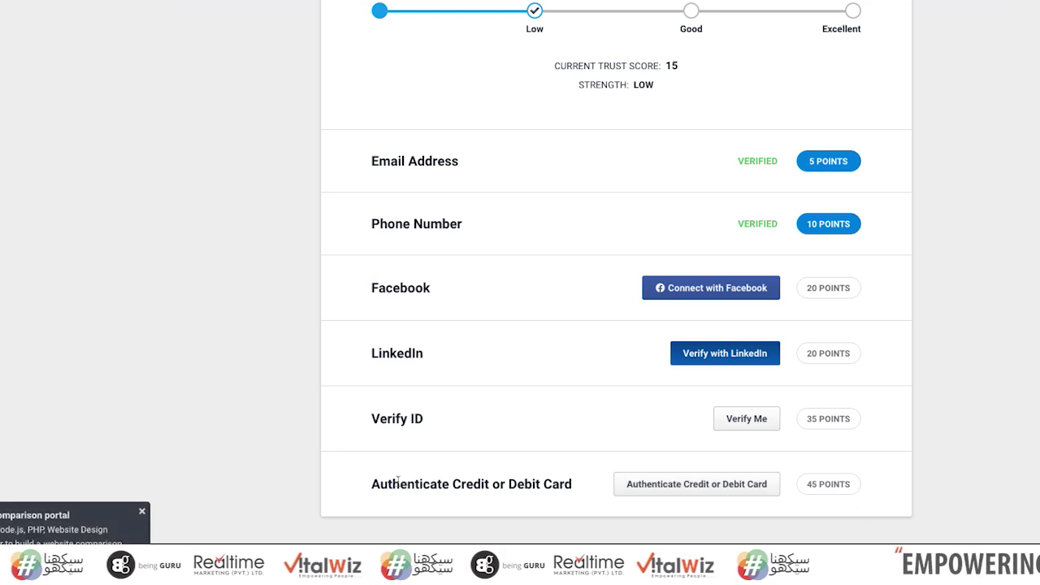
drag(372, 484, 569, 485)
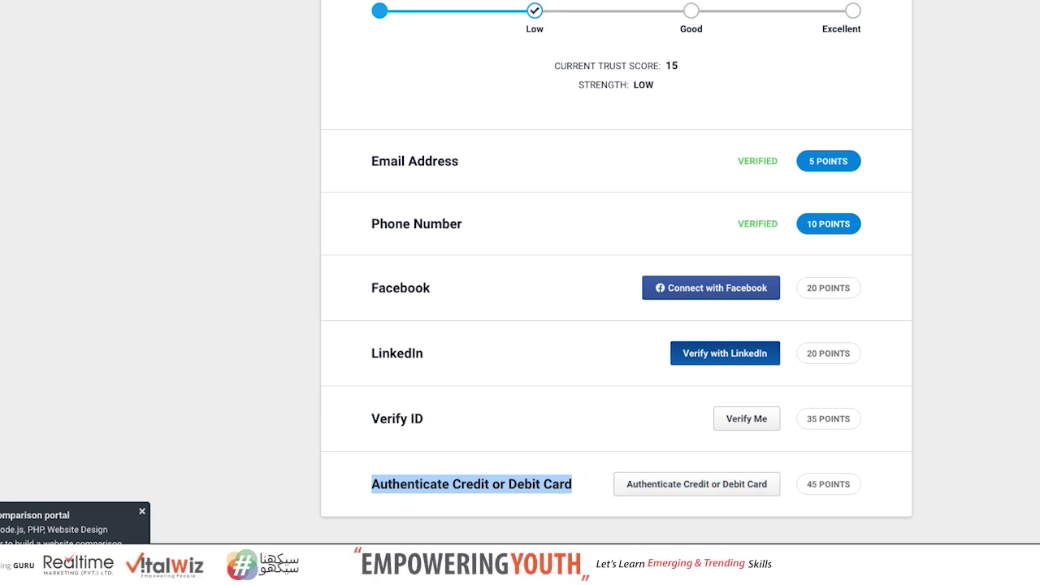
scroll(520, 293, down, 2)
scroll(520, 292, up, 6)
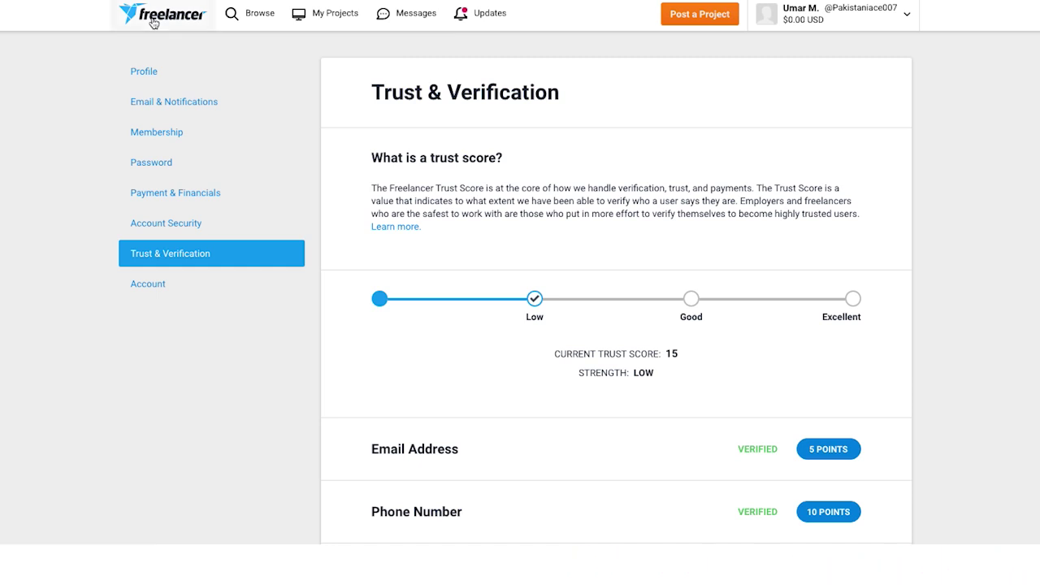
Open the Account settings page to view directory listing, follow options and the Work account type
click(153, 283)
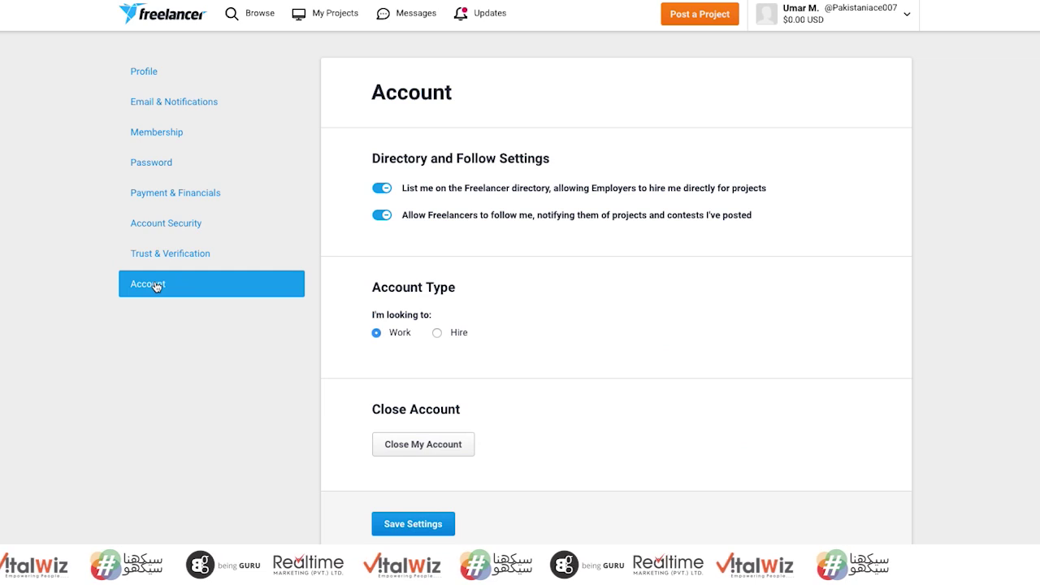